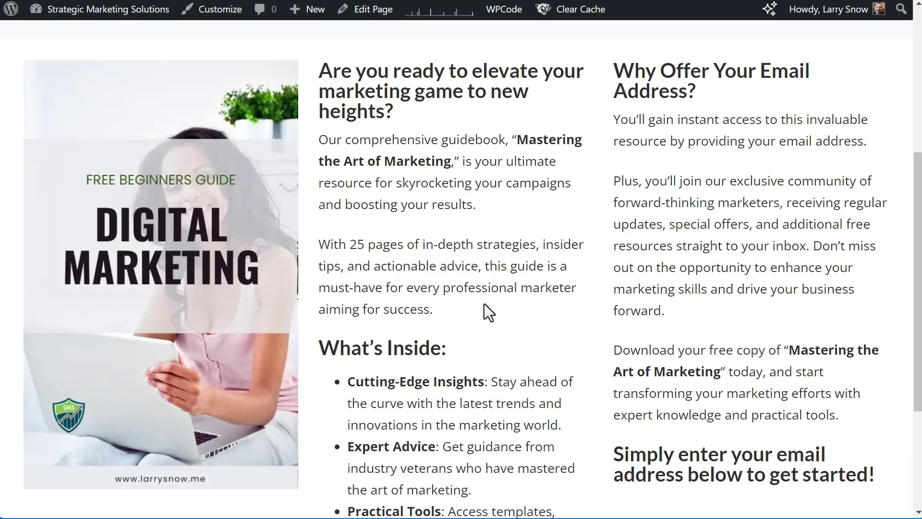
Step: Examine the three-column layout and text of the guidebook landing page in the WordPress page editor
key("ctrl+shift+Tab")
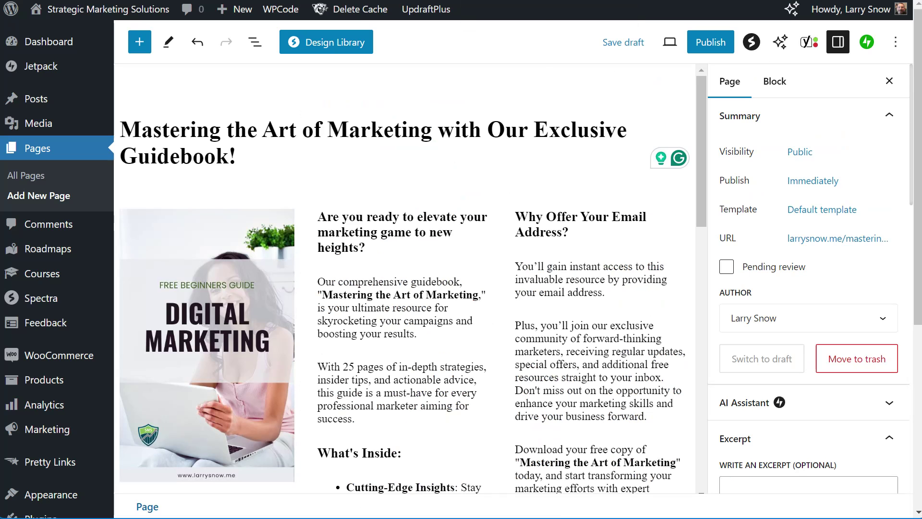
scroll(458, 303, "down", 1)
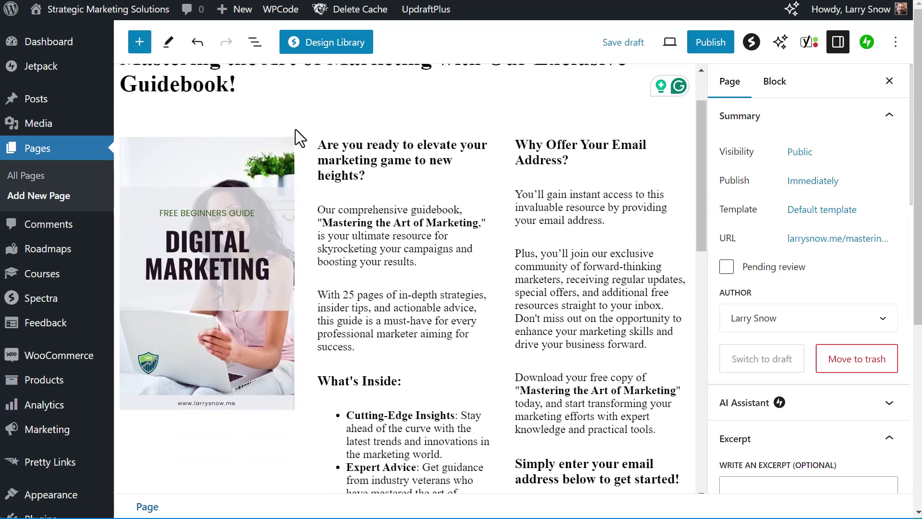
left_click(305, 145)
scroll(300, 194, "up", 1)
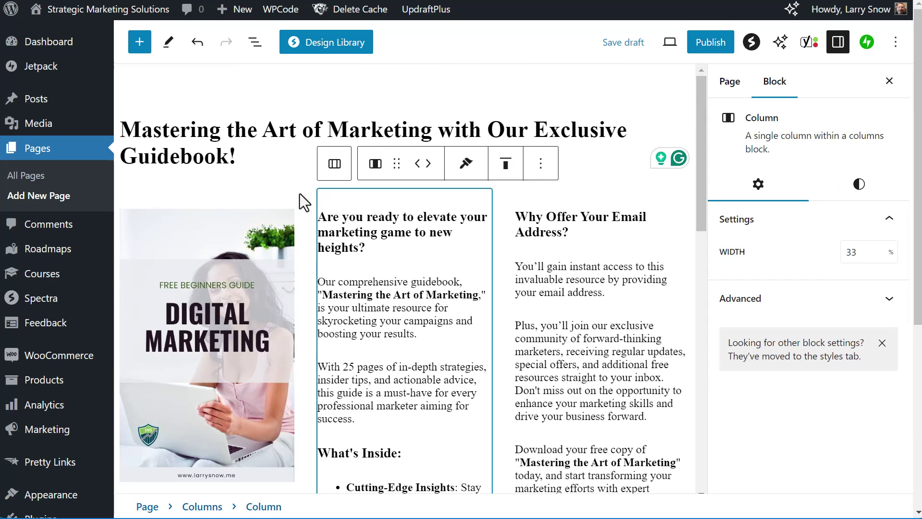
left_click(299, 194)
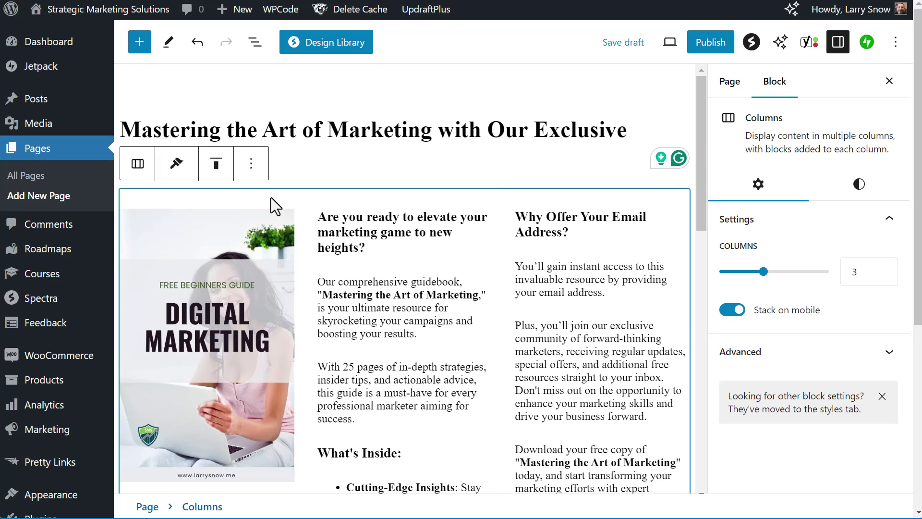
scroll(356, 298, "down", 1)
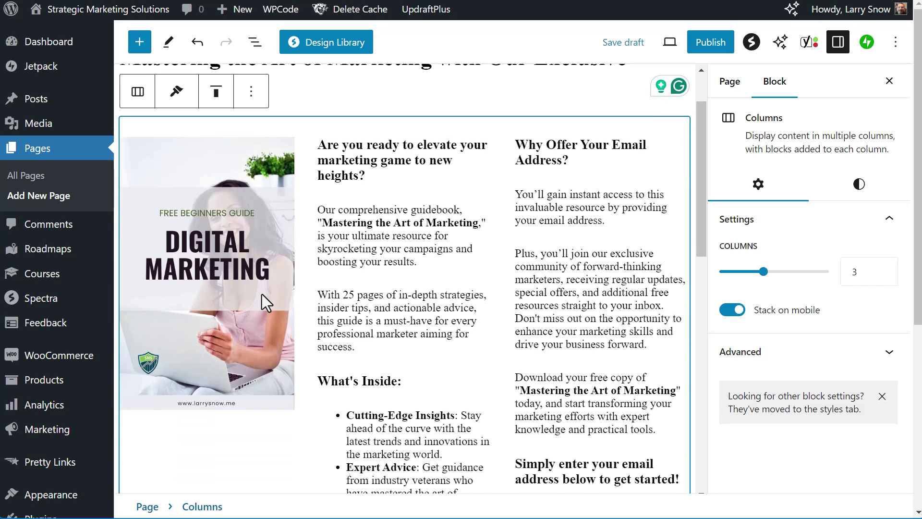
scroll(421, 286, "down", 1)
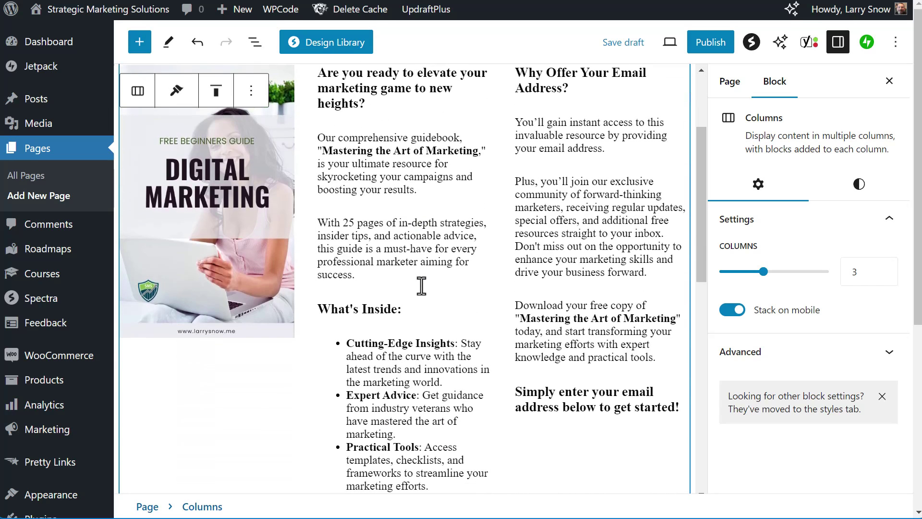
scroll(579, 283, "down", 1)
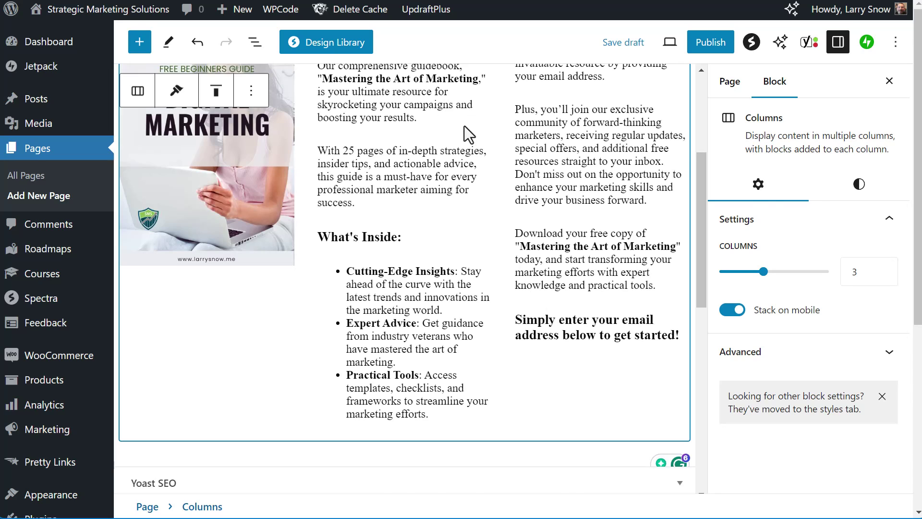
scroll(463, 132, "up", 3)
left_click(464, 155)
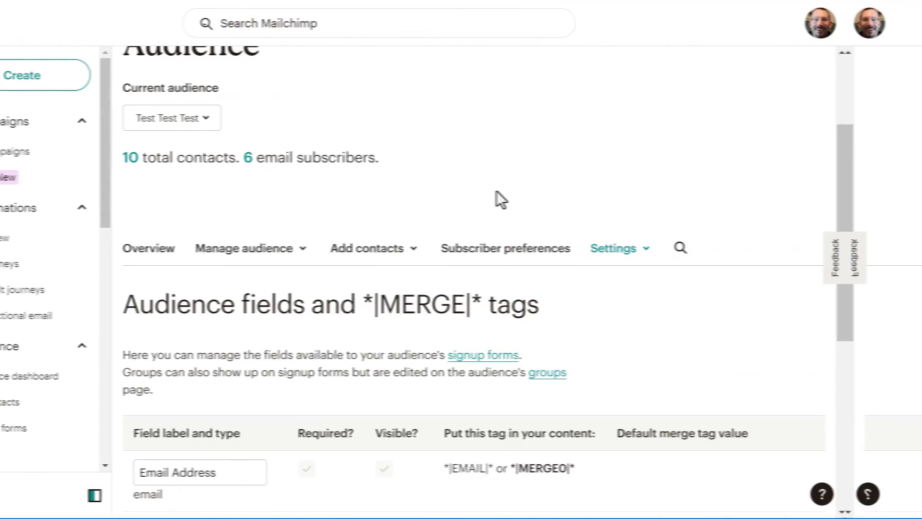
Step: In Mailchimp, add a text field labelled "What is Your Favorite Color?" to the Test Test Test audience's fields
scroll(576, 201, "down", 3)
scroll(673, 204, "down", 3)
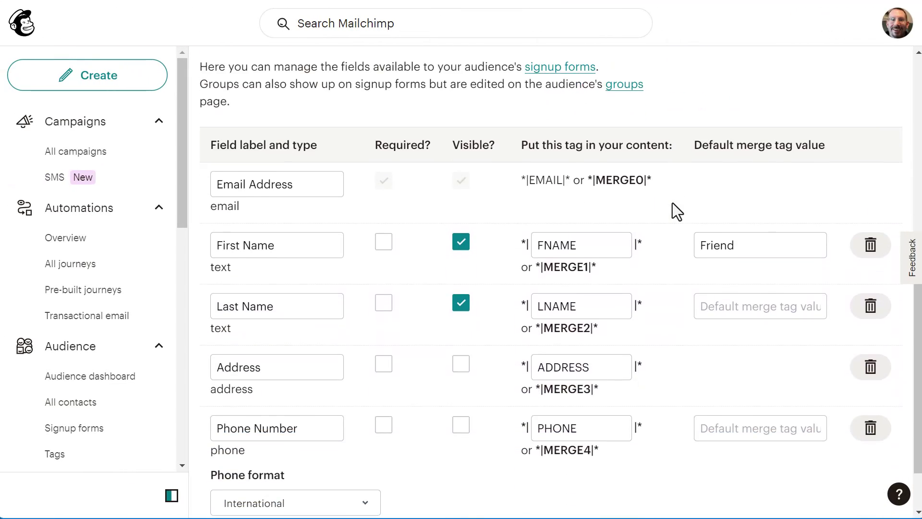
scroll(672, 203, "down", 2)
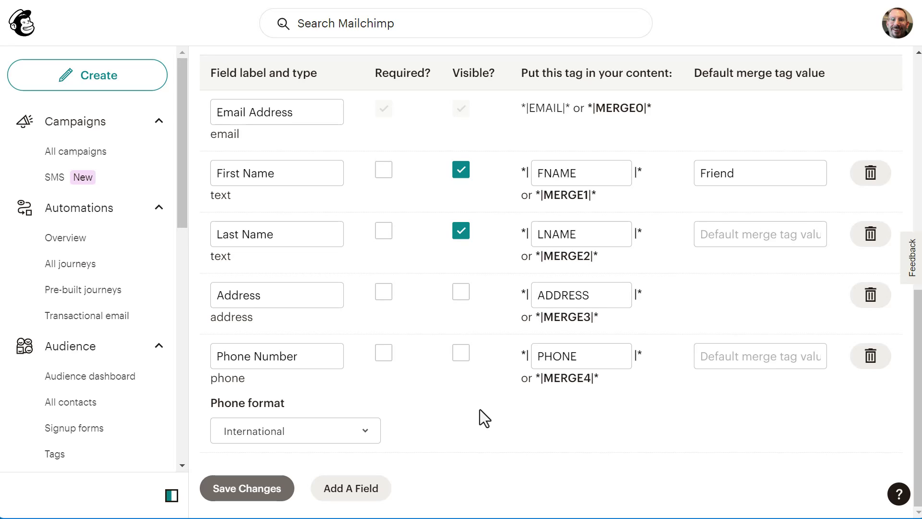
left_click(371, 487)
scroll(437, 437, "down", 3)
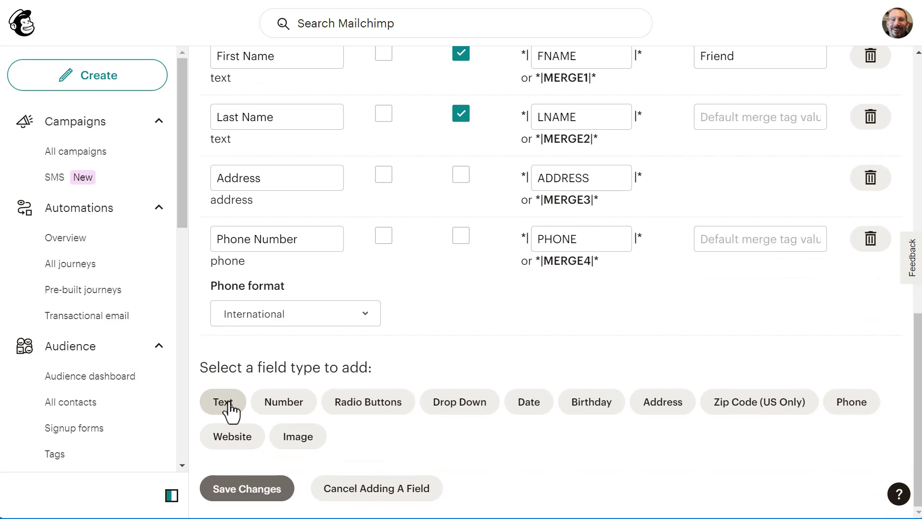
left_click(231, 412)
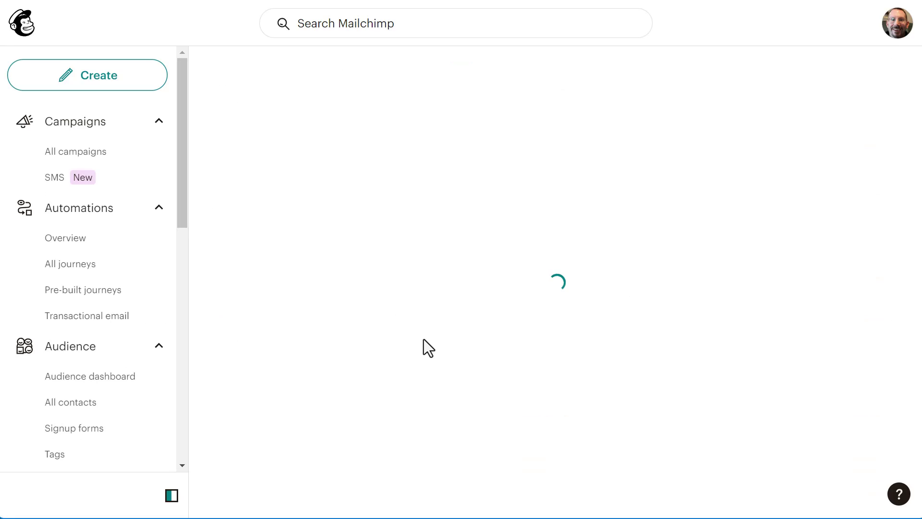
left_click_drag(294, 413, 205, 413)
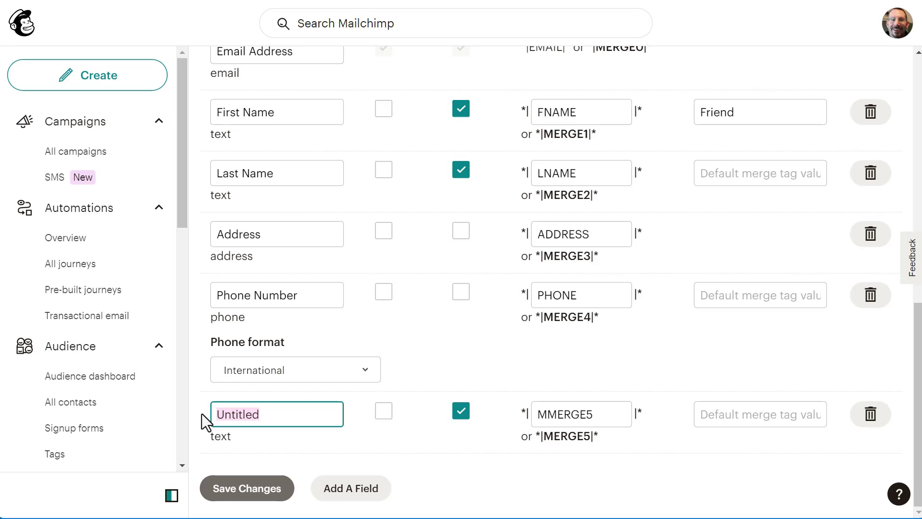
type("What is ")
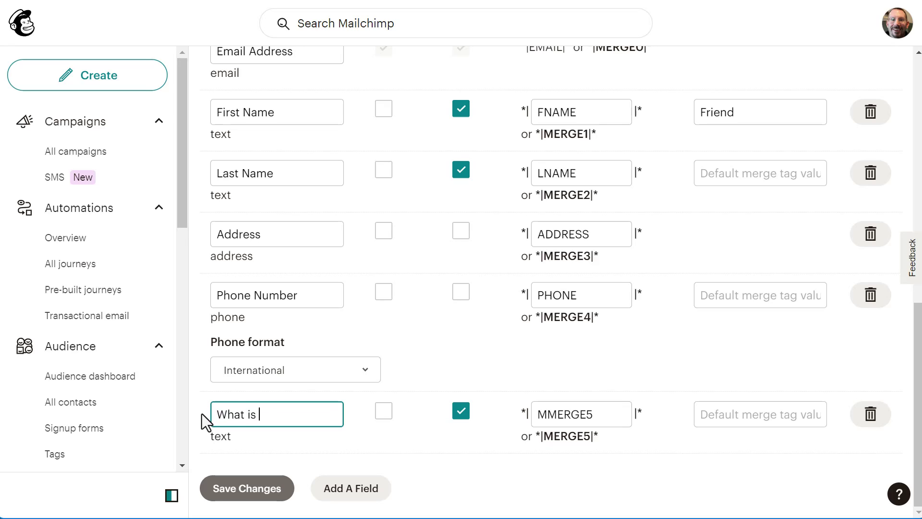
type("Your Favorite Color?")
Step: Make the new favorite color field not visible and save the audience field changes
scroll(382, 379, "up", 5)
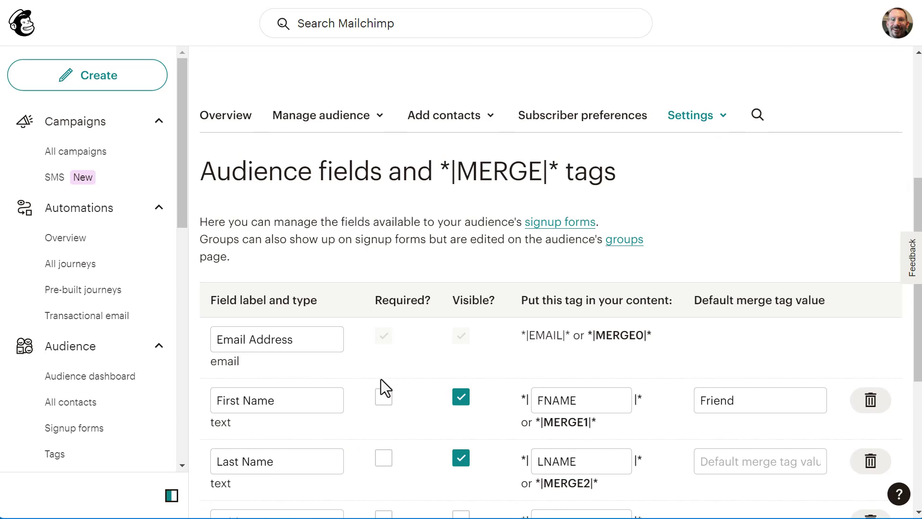
scroll(447, 261, "down", 2)
scroll(518, 285, "up", 1)
scroll(507, 282, "down", 4)
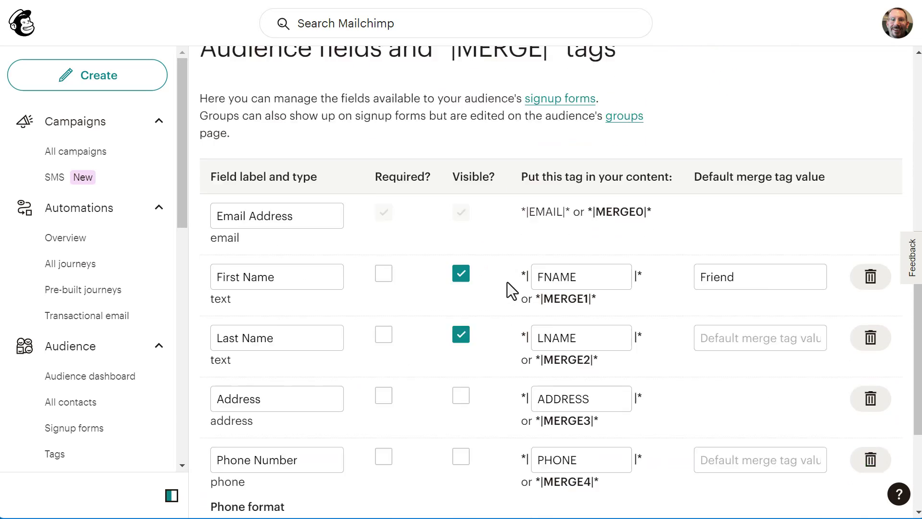
left_click(460, 413)
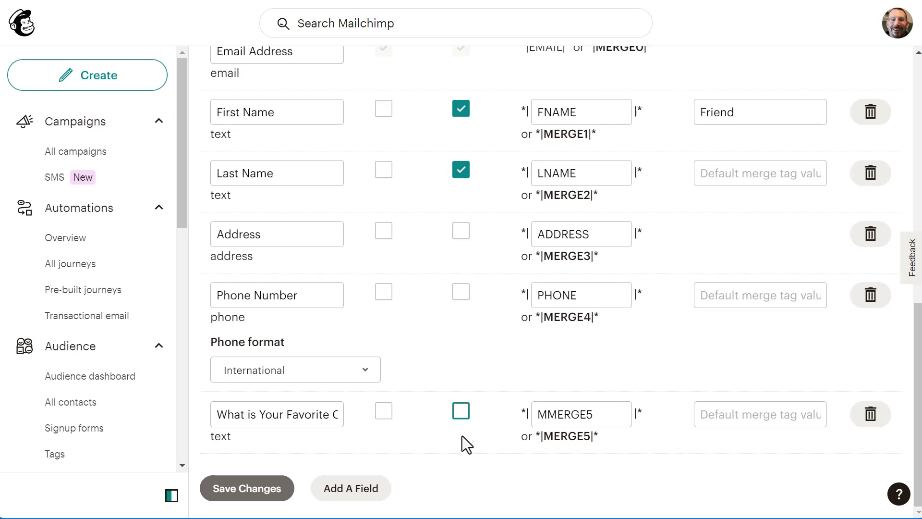
left_click(241, 489)
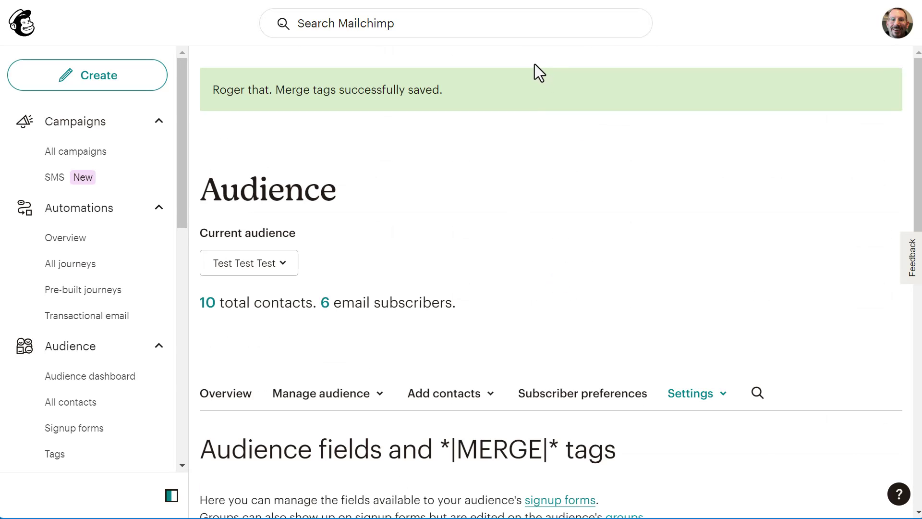
Step: Open the audience's Embedded form for editing from the signup forms
scroll(403, 288, "down", 3)
scroll(173, 278, "down", 2)
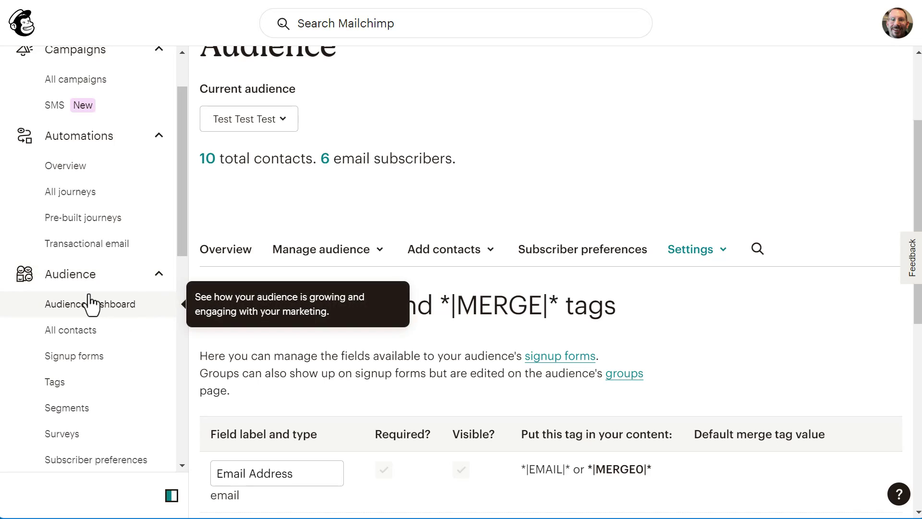
left_click(87, 366)
scroll(339, 315, "down", 4)
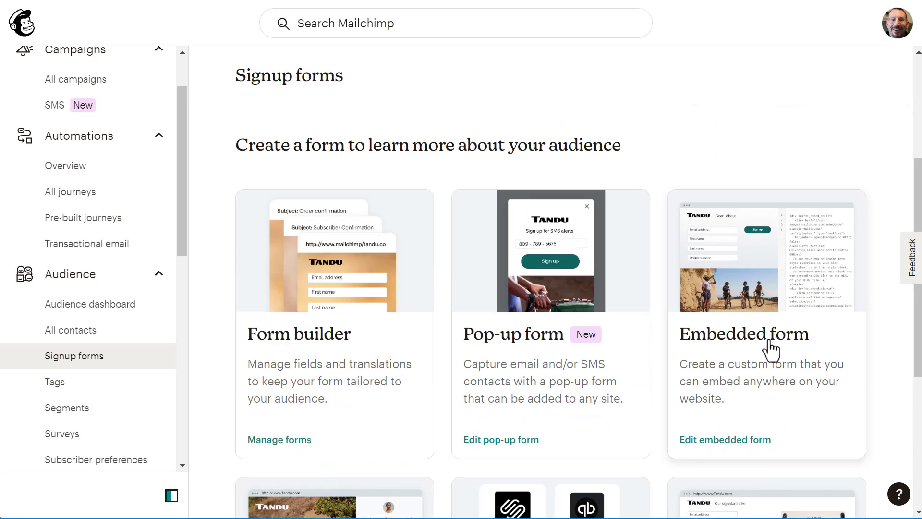
left_click(771, 350)
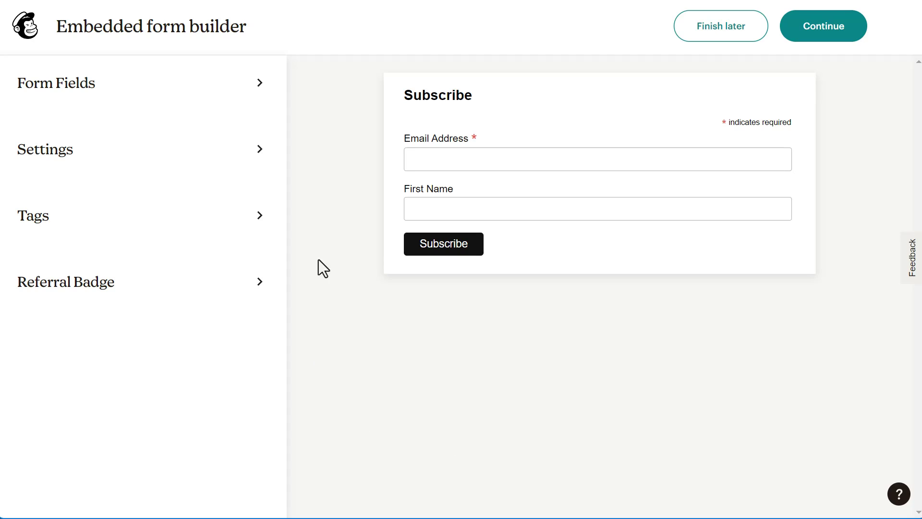
Step: Enable the "What is Your Favorite Color?" field on the form and move First name above Email address
left_click(253, 84)
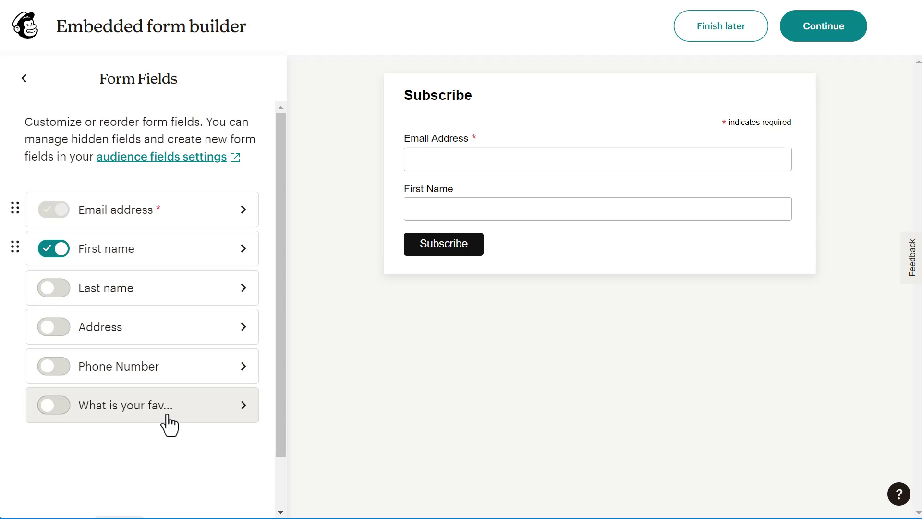
left_click(62, 413)
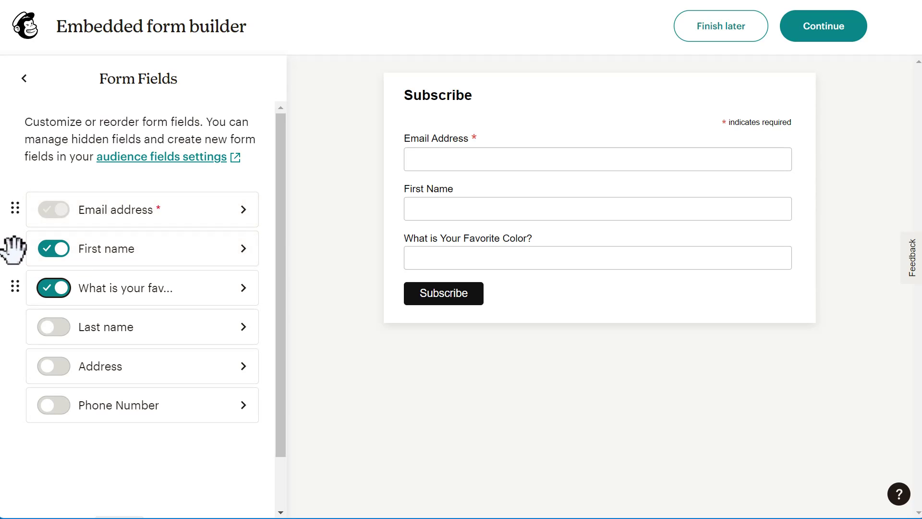
left_click_drag(13, 251, 15, 208)
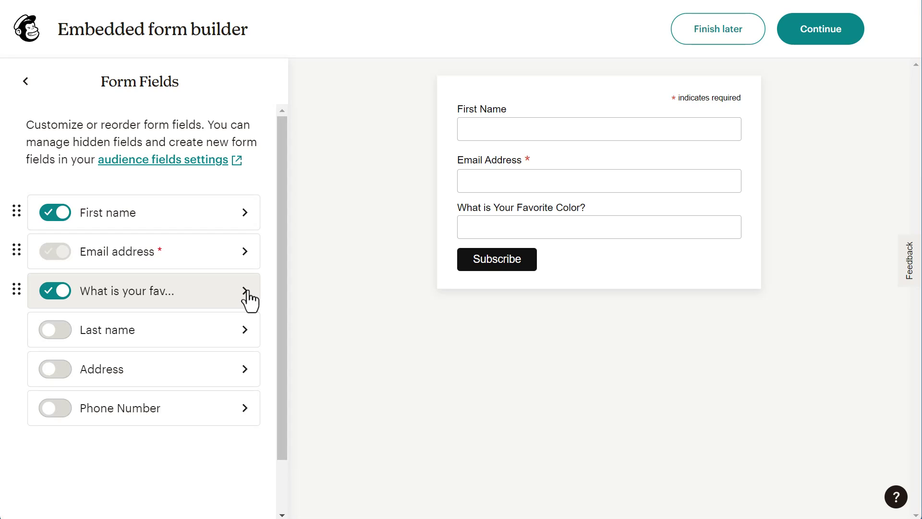
Step: Review the display name, help text and required options of the favorite color form field
left_click(245, 291)
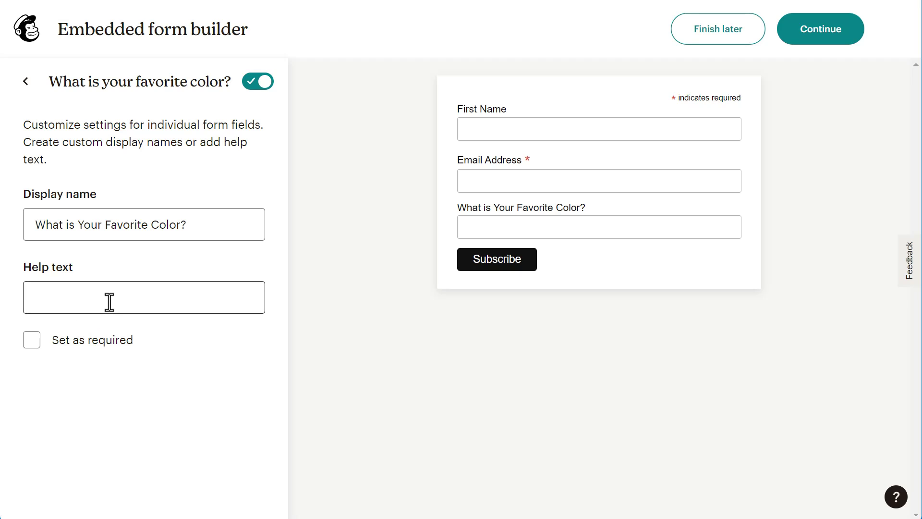
left_click(26, 82)
left_click(26, 81)
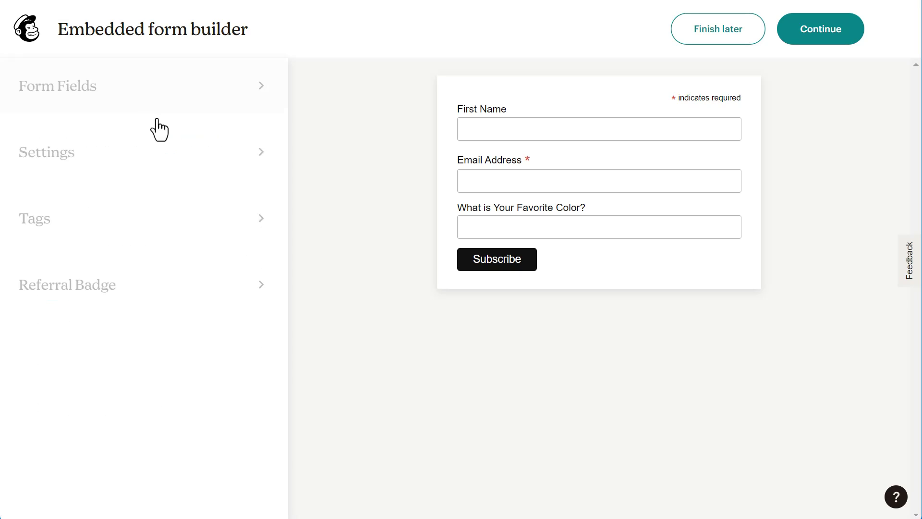
Step: Clear the form's width in its settings and leave the value blank
left_click(261, 156)
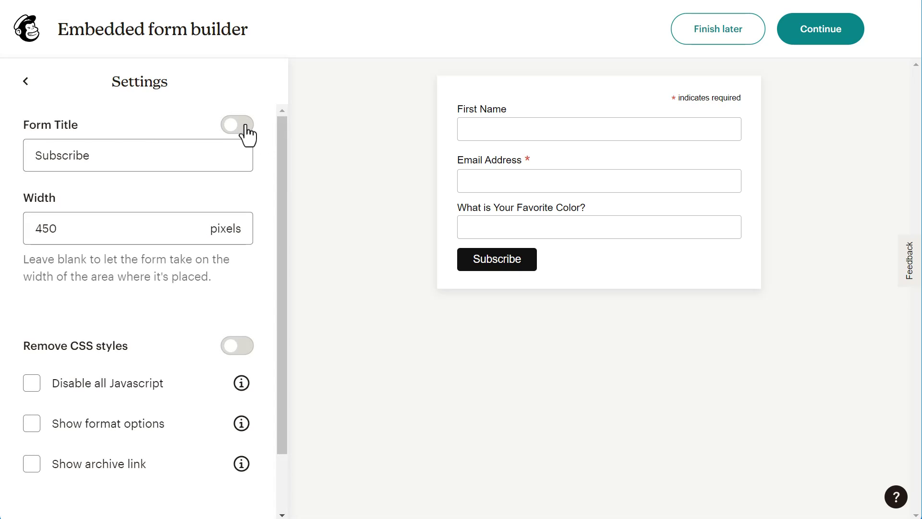
left_click(63, 229)
left_click_drag(63, 229, 36, 229)
key("BackSpace")
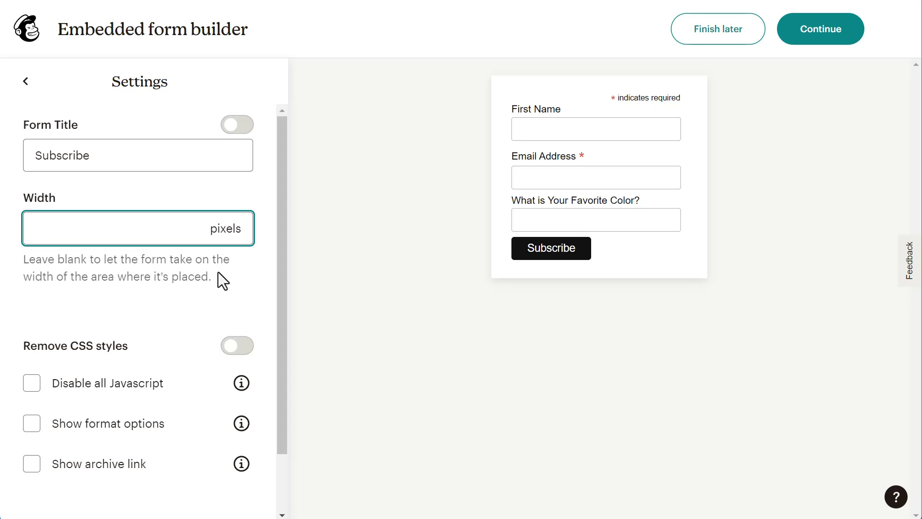
scroll(217, 273, "down", 2)
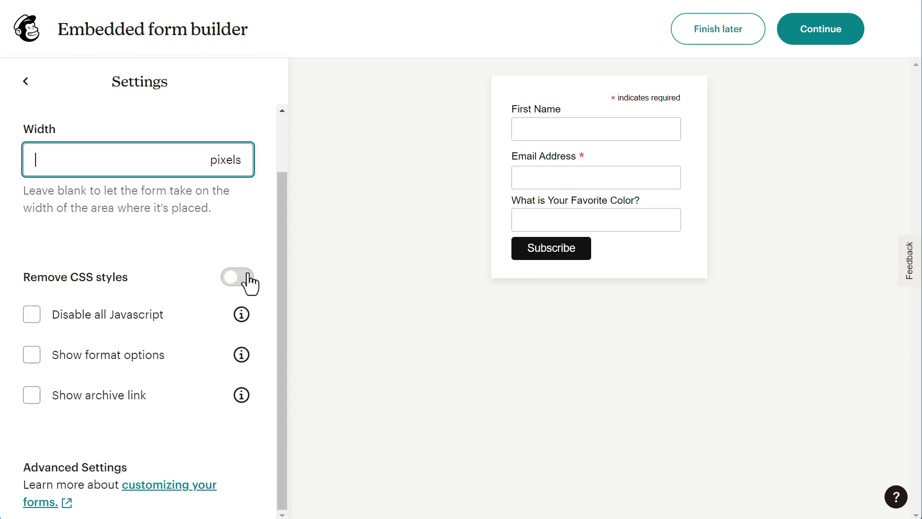
left_click(27, 82)
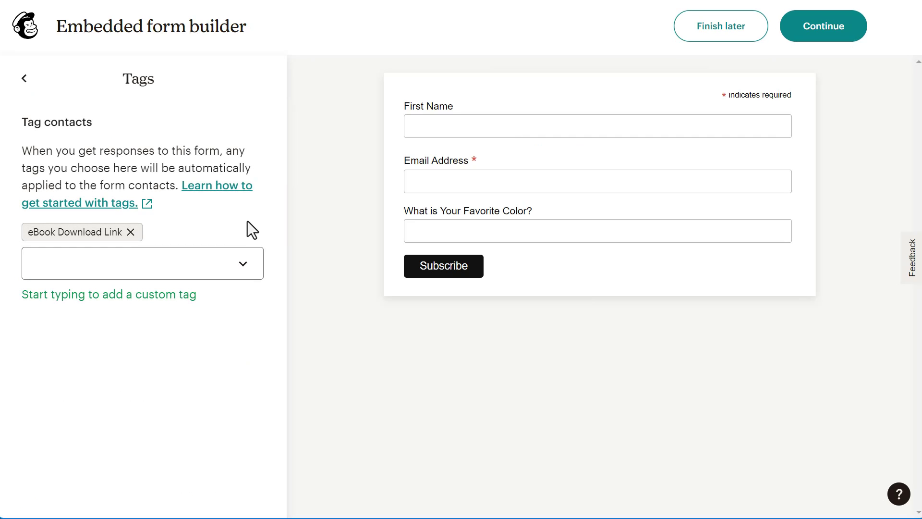
Step: Remove the eBook Download Link tag from the form and create the custom tag "marketing success guide" in its place
left_click(130, 232)
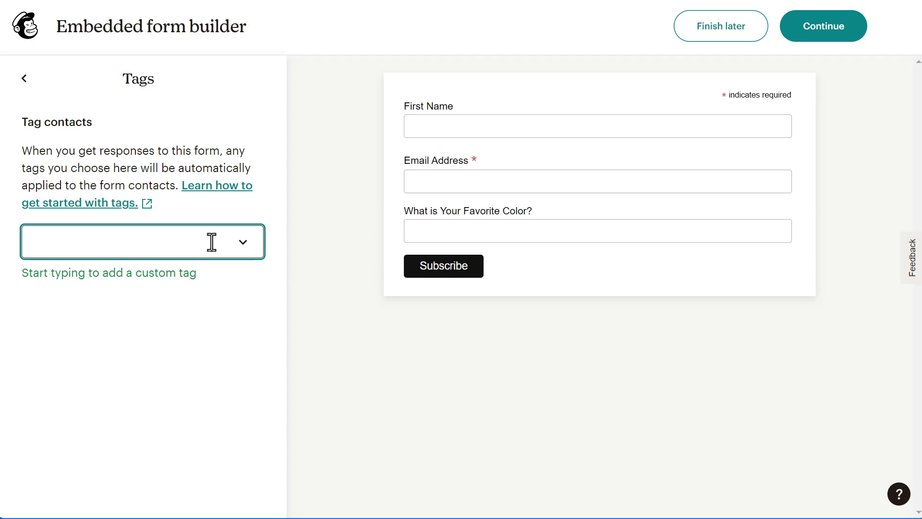
left_click(243, 242)
left_click(143, 242)
type("market")
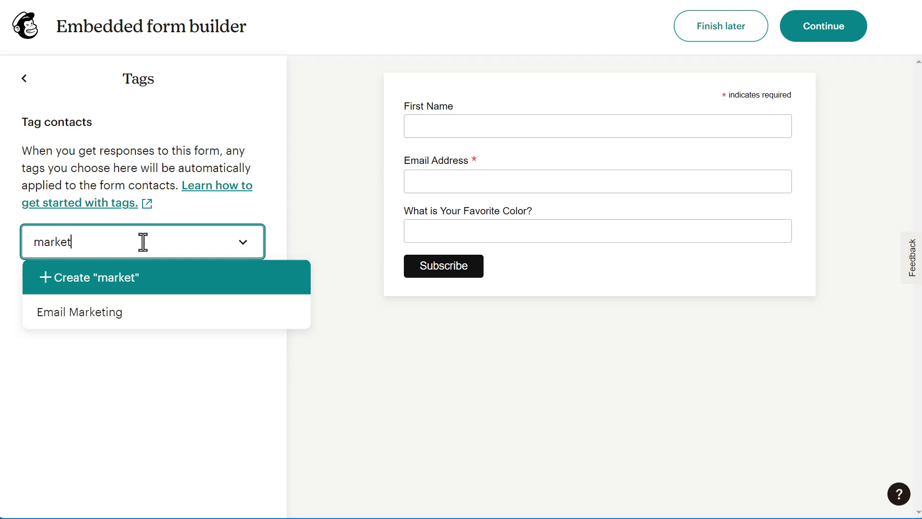
type("ing success guide")
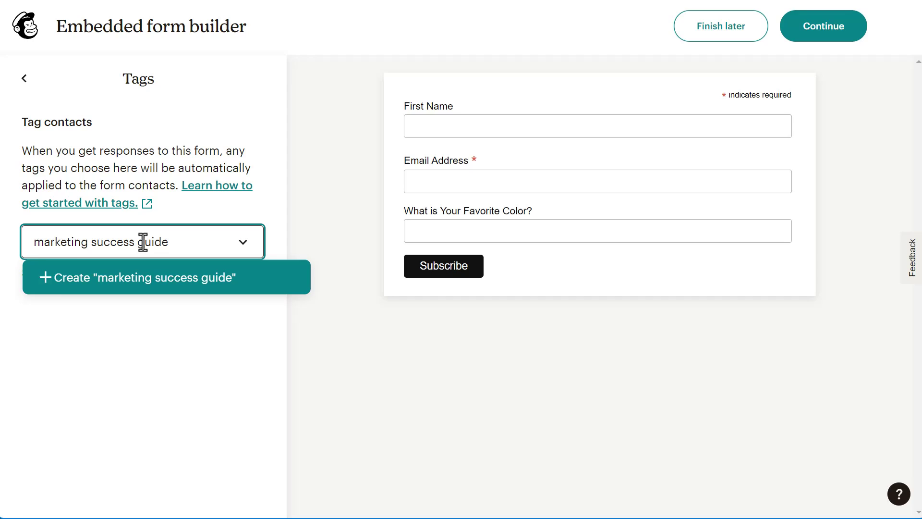
key("Return")
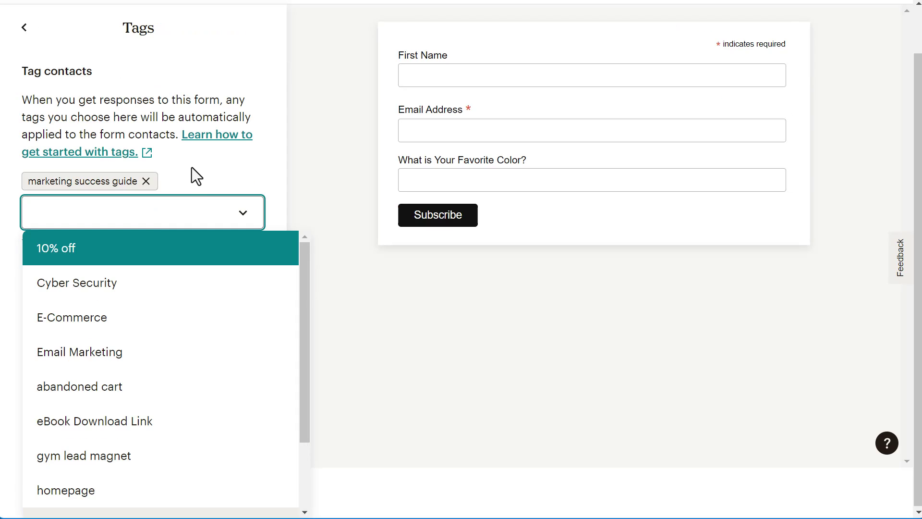
left_click(191, 168)
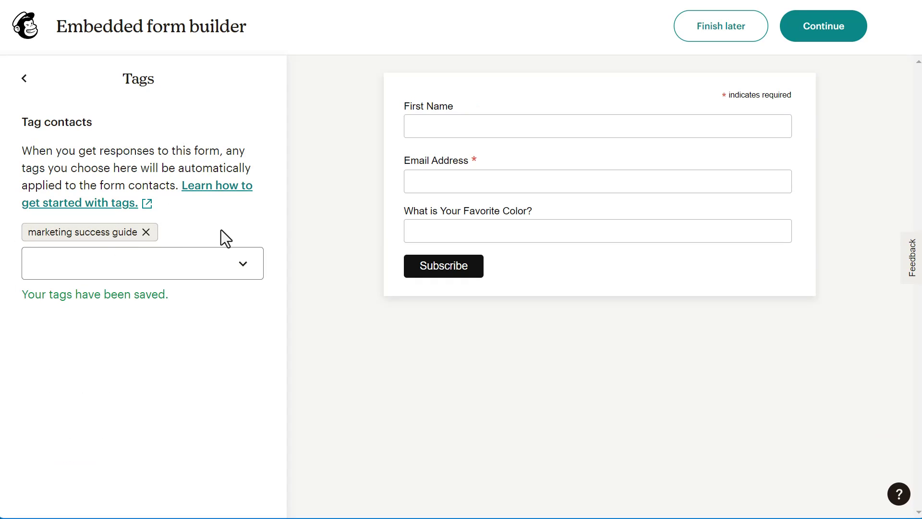
Step: Review the form's Referral Badge style and visibility options and return to the form builder's main sections
left_click(24, 79)
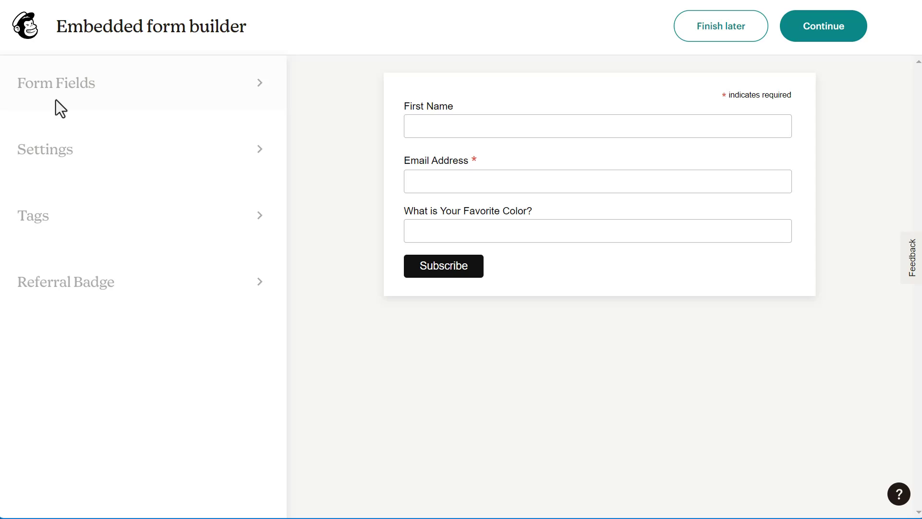
left_click(263, 288)
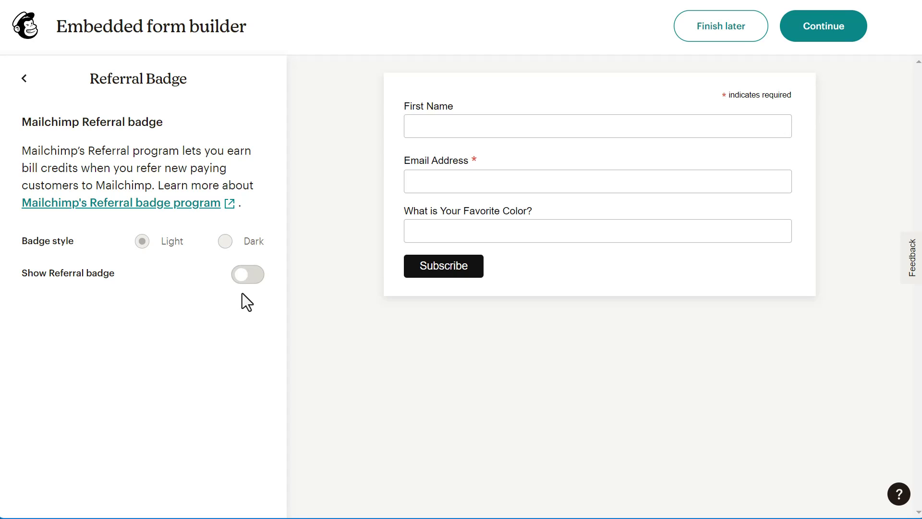
left_click(26, 79)
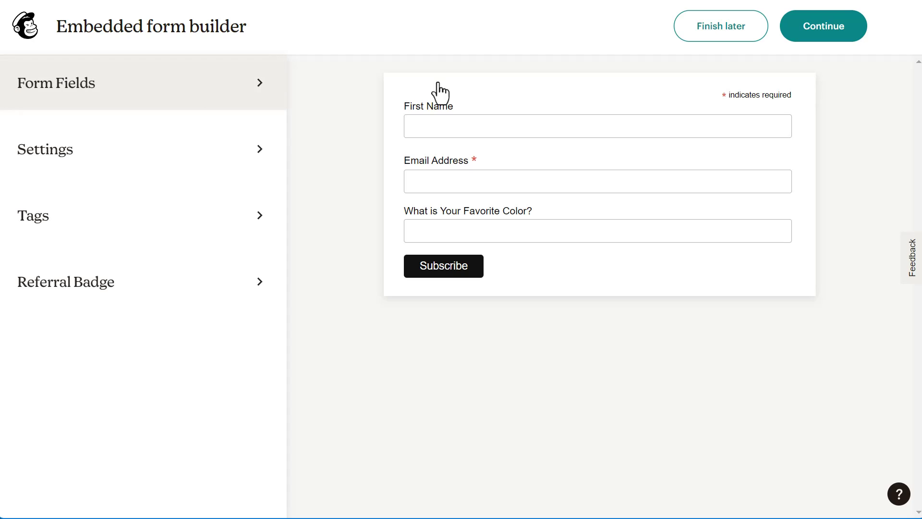
Step: Copy the finished embedded form code and paste it into a new Custom HTML block below the WordPress page's "Simply enter your email address" heading
left_click(841, 30)
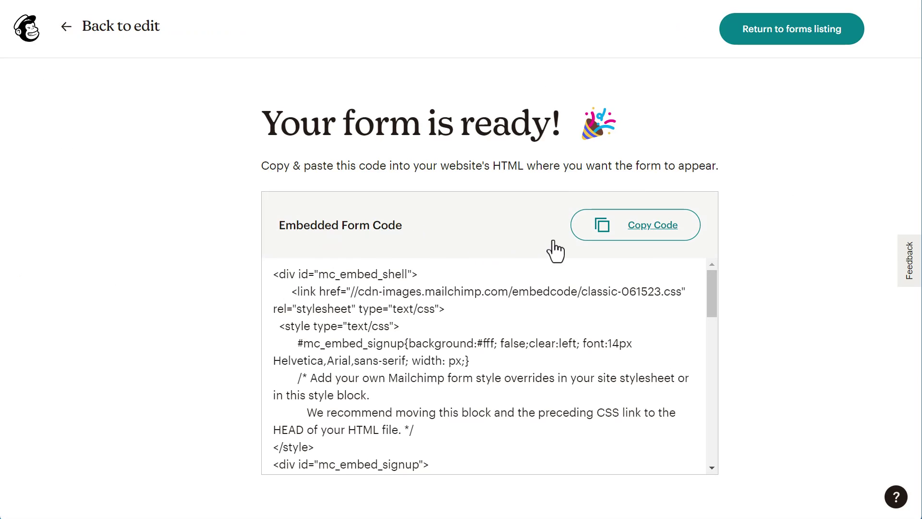
left_click(640, 228)
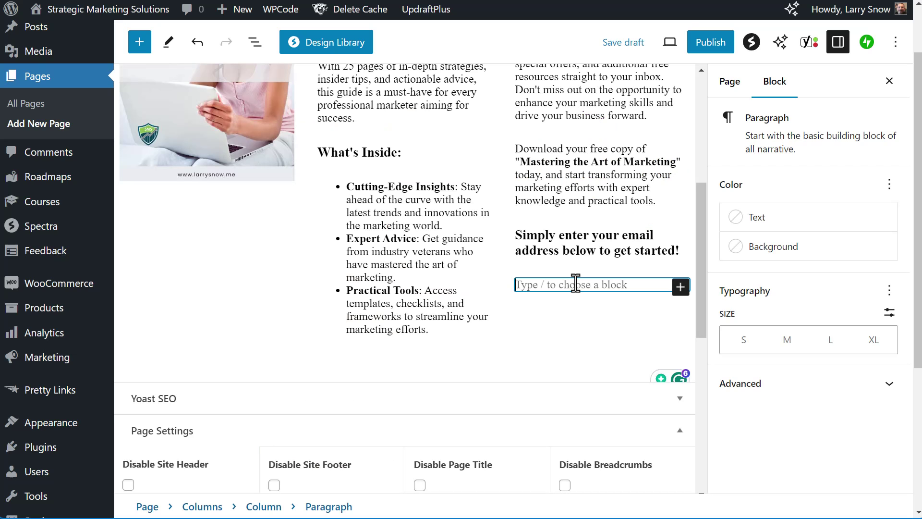
left_click(680, 288)
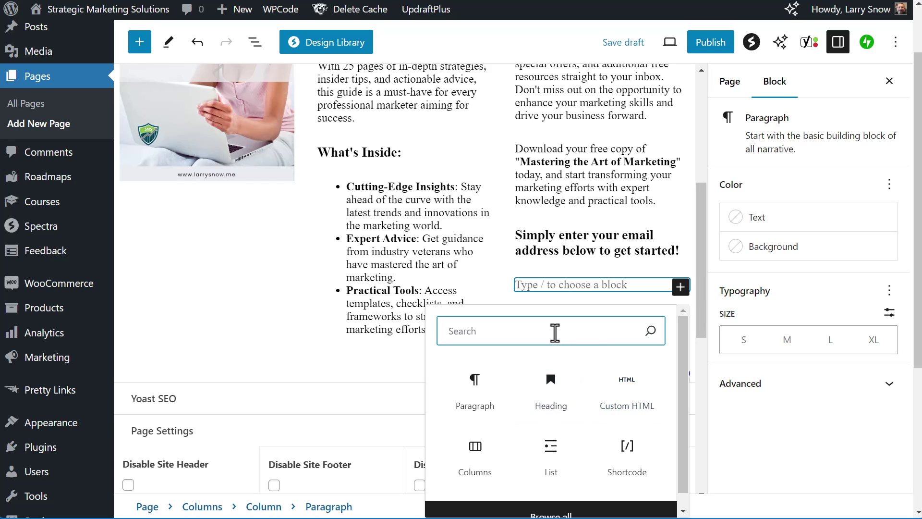
type("custo")
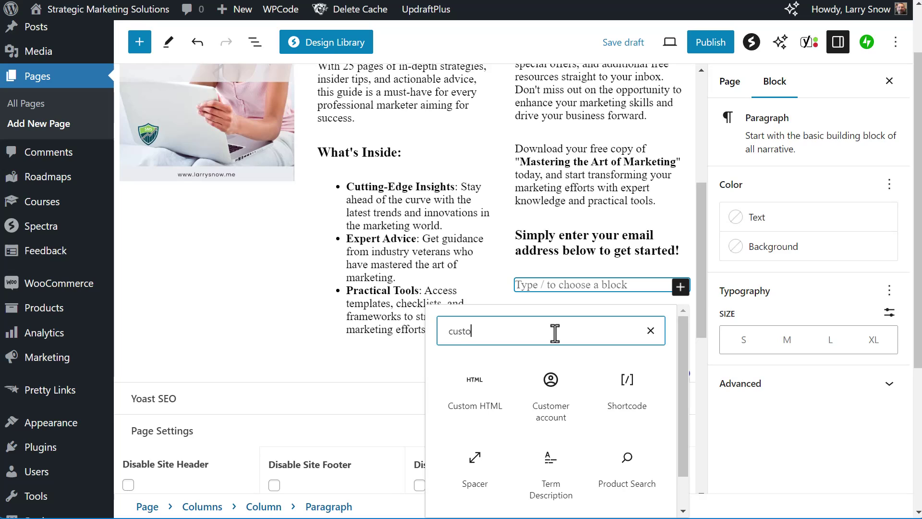
type("m html")
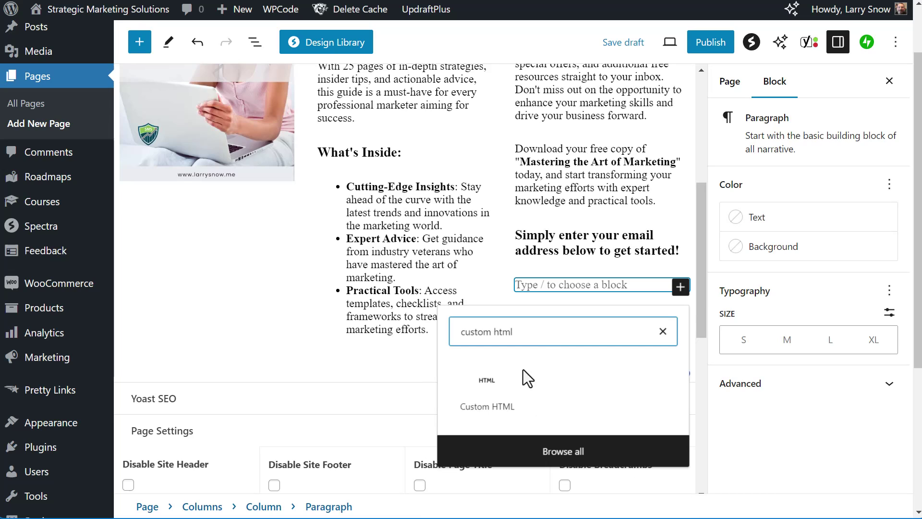
left_click(493, 391)
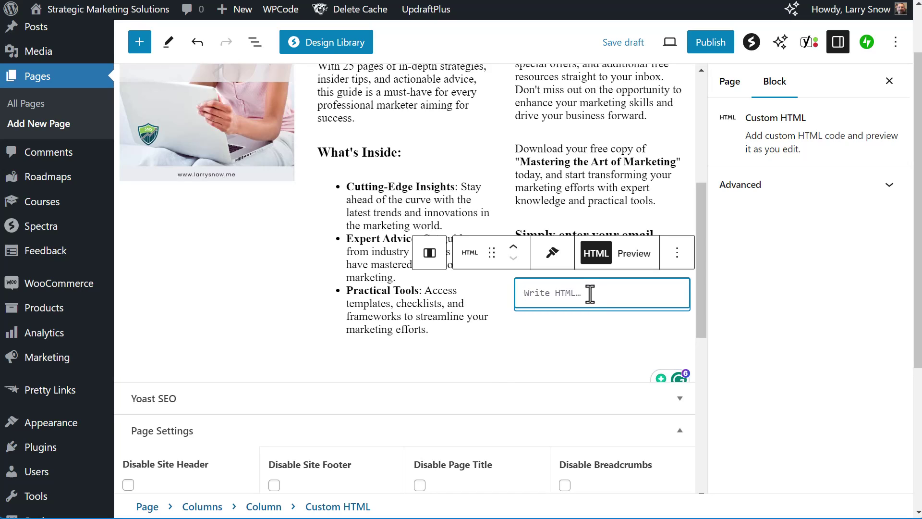
key("ctrl+v")
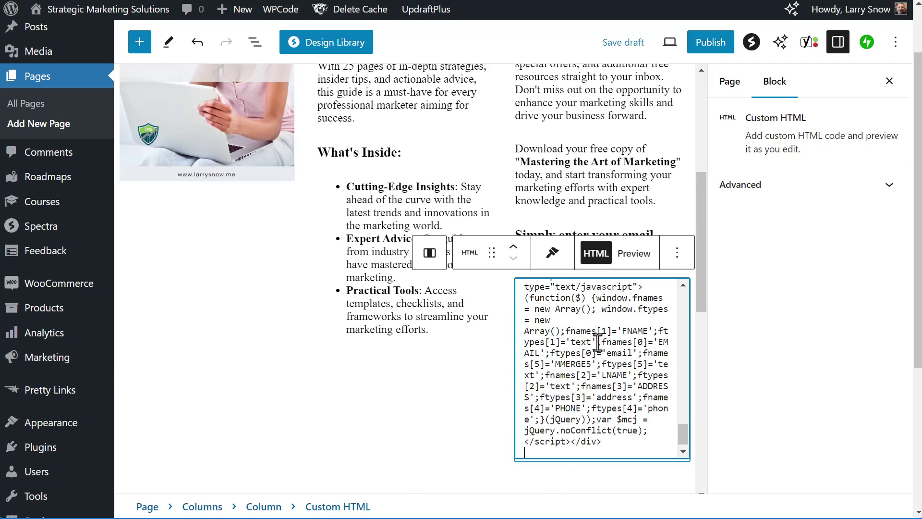
Step: Check the beginning of the pasted code and preview the rendered signup form inside the Custom HTML block
left_click_drag(684, 443, 690, 301)
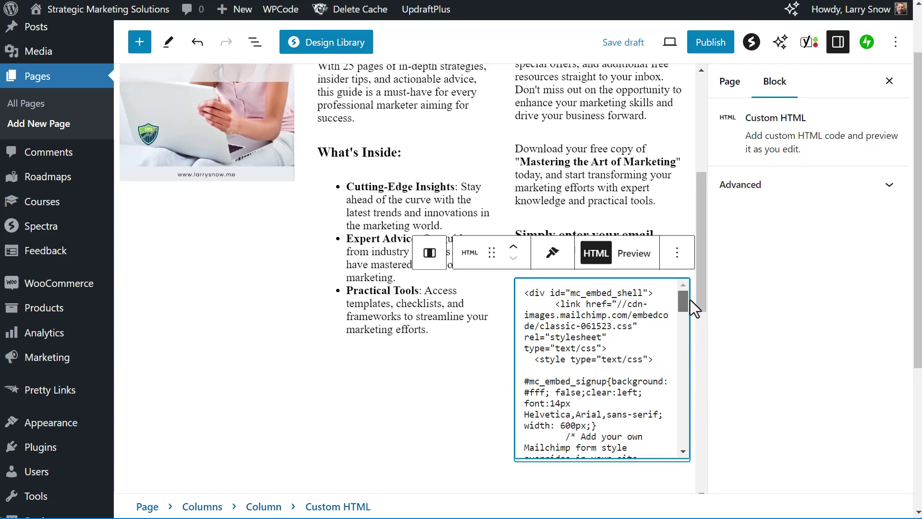
left_click(646, 261)
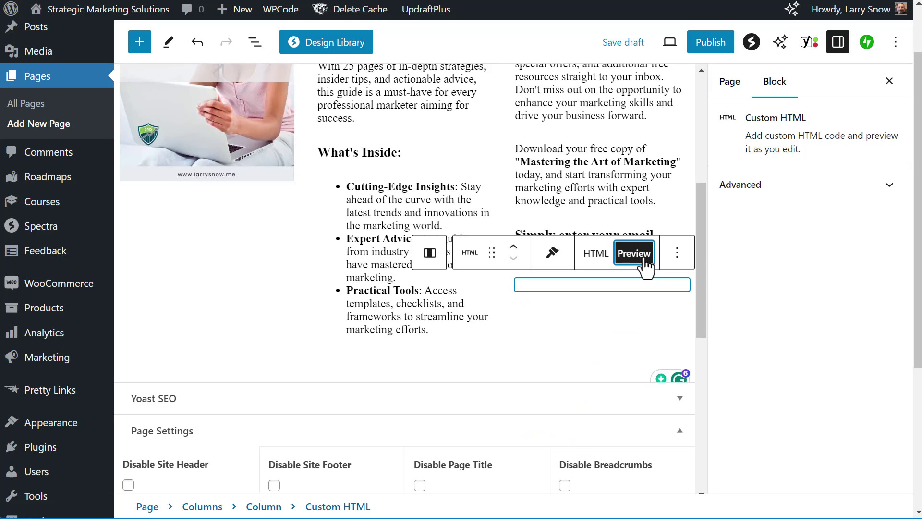
scroll(673, 107, "down", 2)
left_click(673, 107)
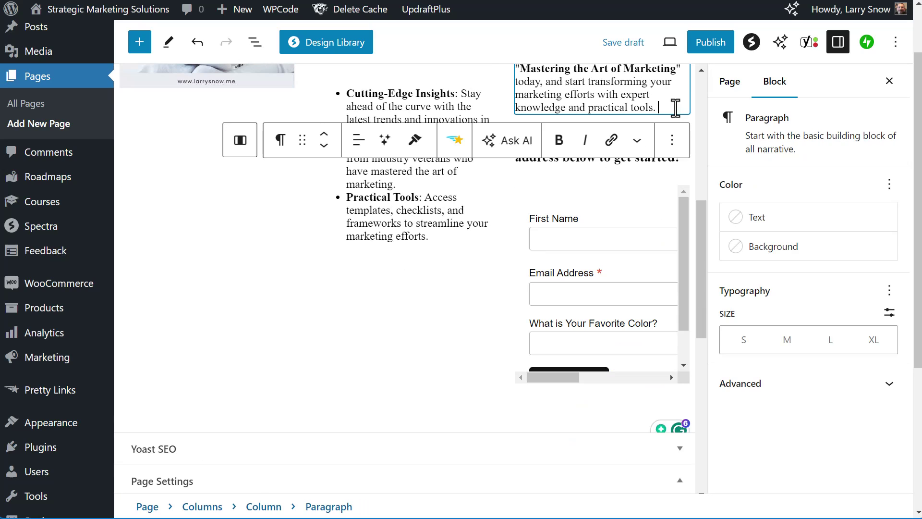
Step: Save the landing page as a draft and preview it in a new tab to check the embedded signup form
left_click(624, 42)
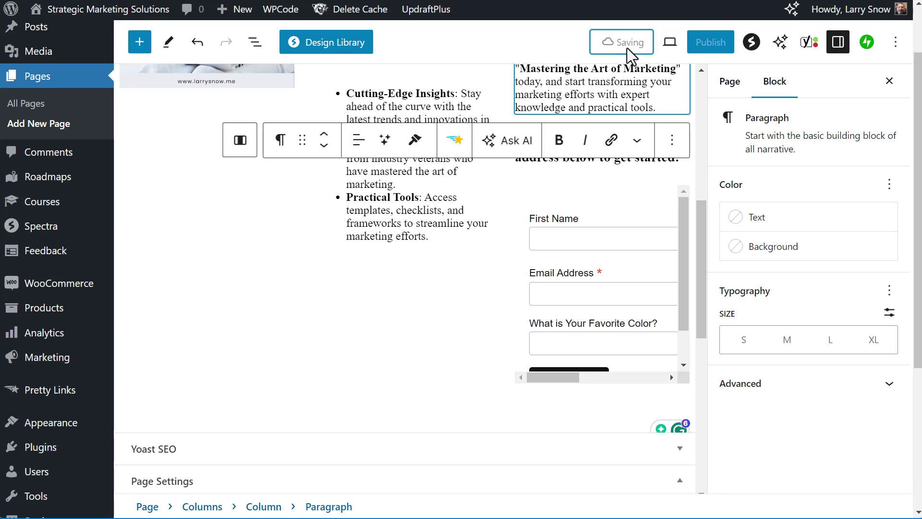
left_click(670, 42)
left_click(612, 185)
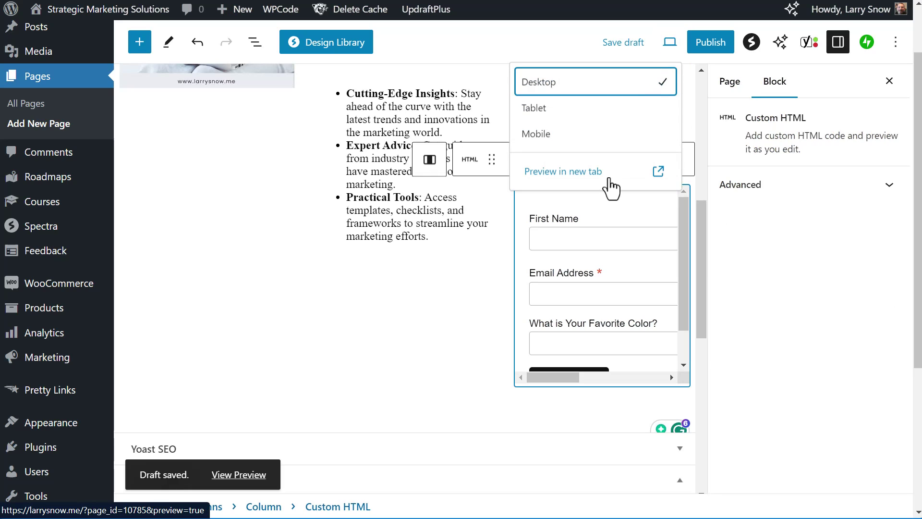
scroll(786, 153, "down", 3)
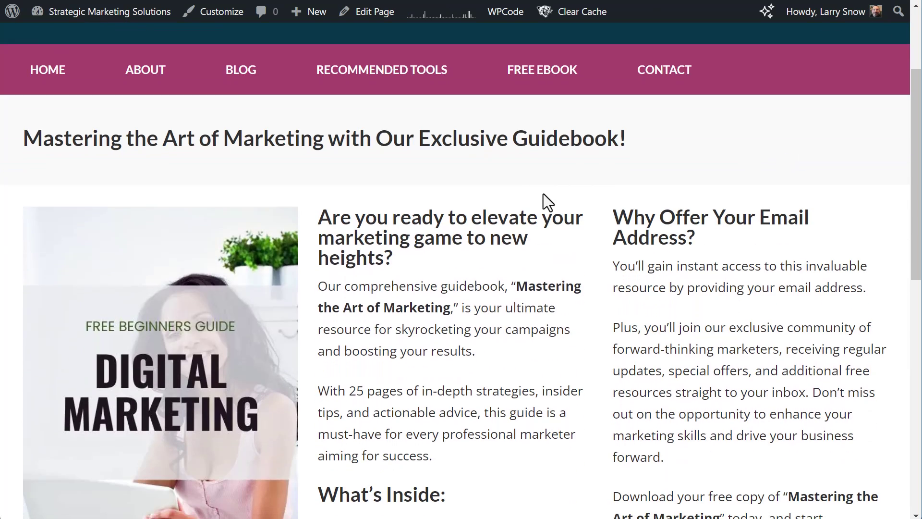
scroll(546, 194, "down", 3)
scroll(546, 194, "down", 5)
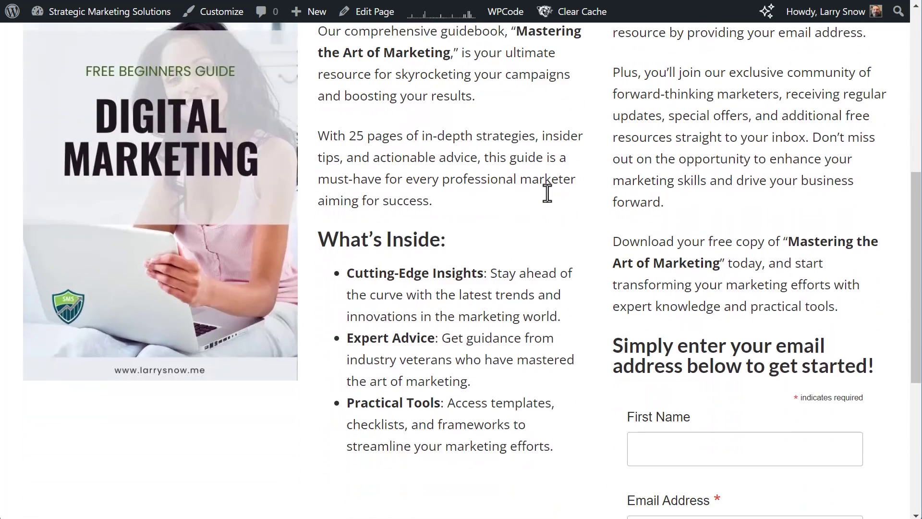
scroll(548, 193, "down", 3)
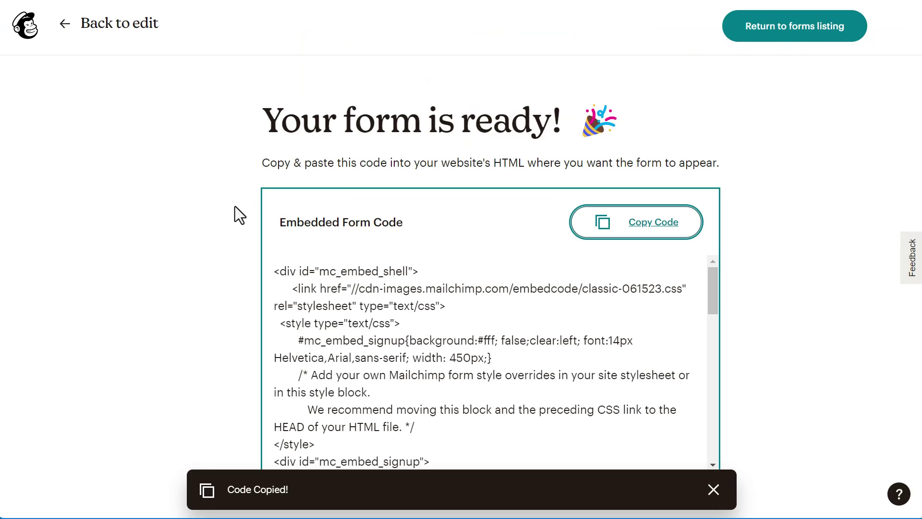
Step: Return to the Mailchimp forms listing and open the Automations overview to look over the customer journey options
left_click(795, 38)
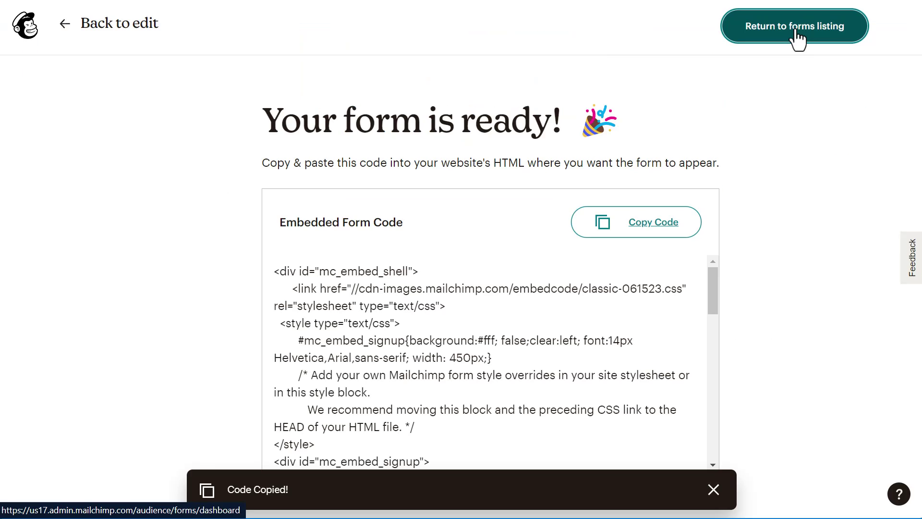
scroll(184, 157, "down", 3)
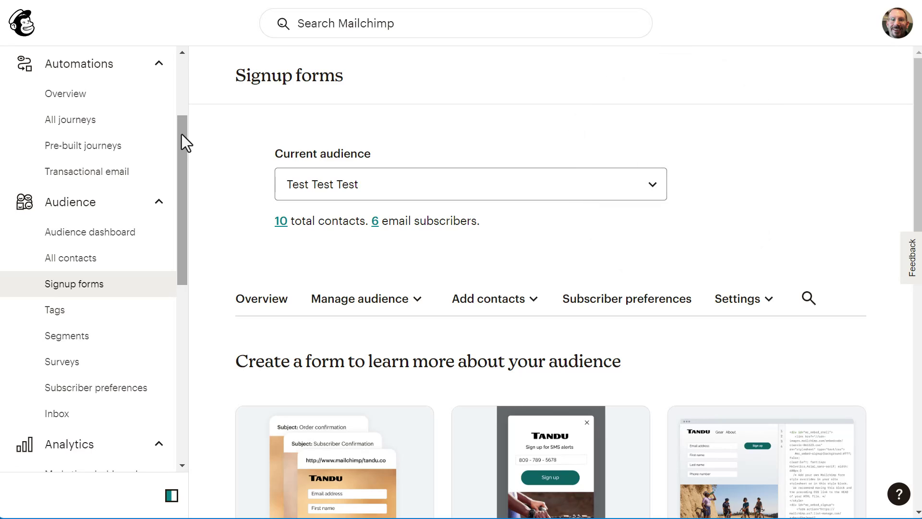
left_click(67, 96)
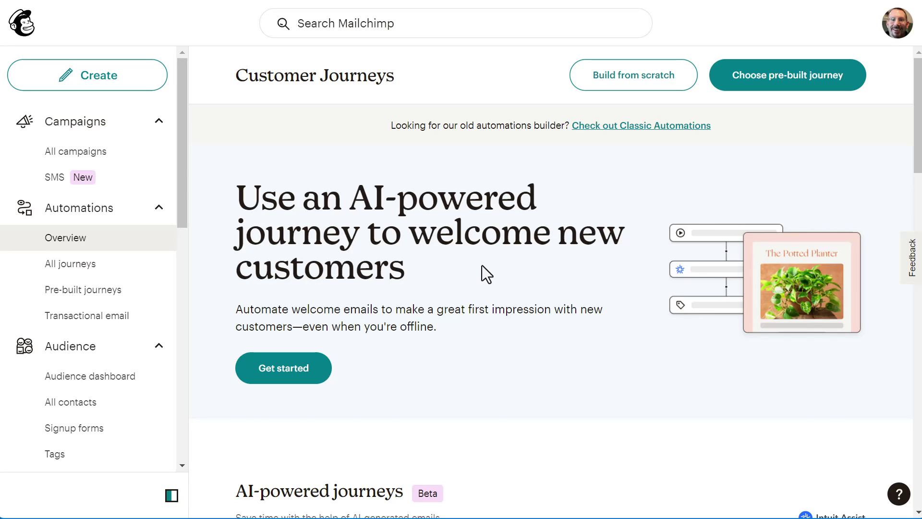
scroll(485, 266, "down", 4)
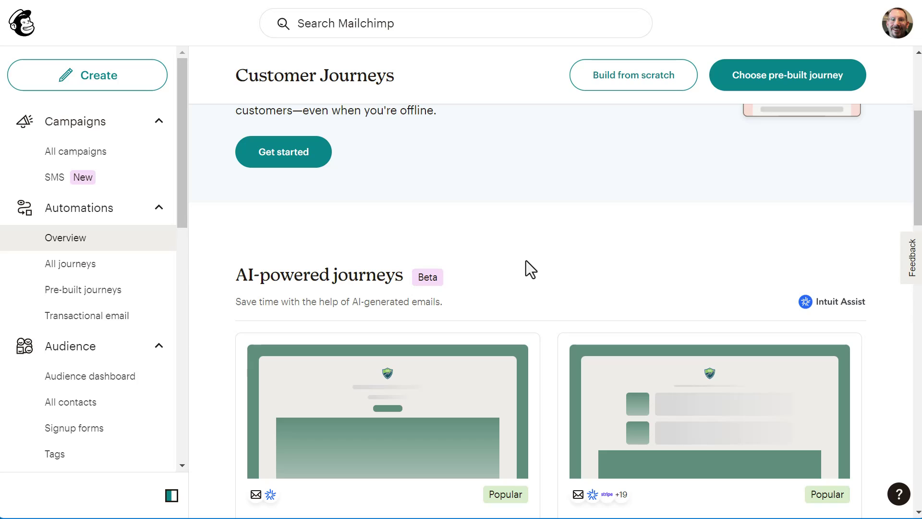
scroll(526, 260, "up", 1)
scroll(526, 260, "up", 3)
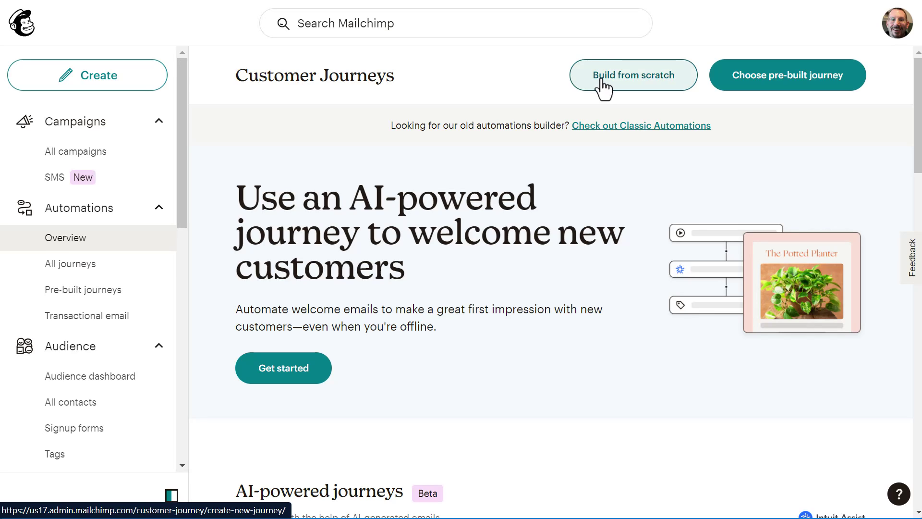
Step: Create a customer journey from scratch named "Marketing Guide Book Journey" for the Test Test Test audience
left_click(624, 90)
left_click(487, 254)
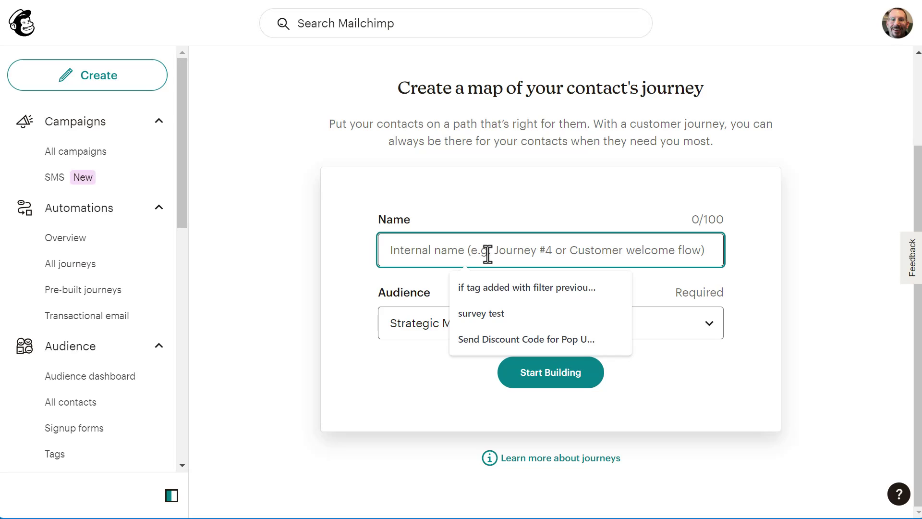
type("Mark")
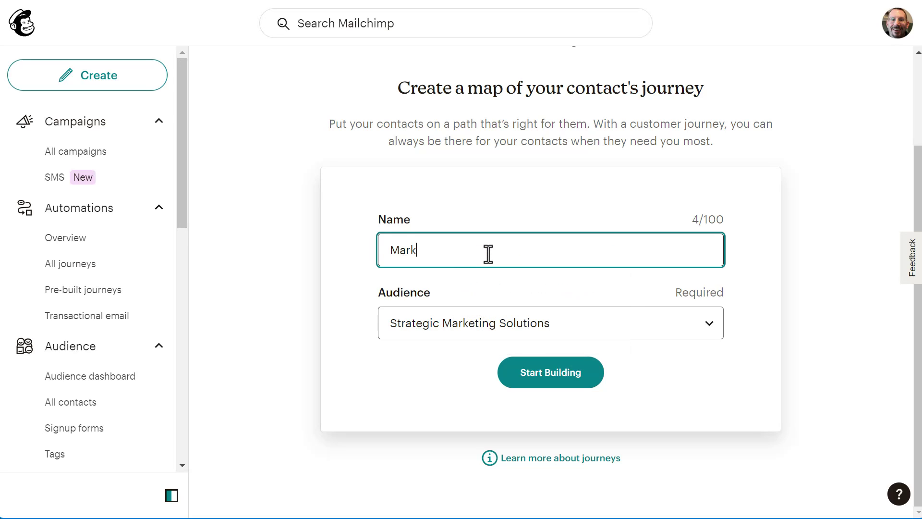
type("eting Guide Book Journey")
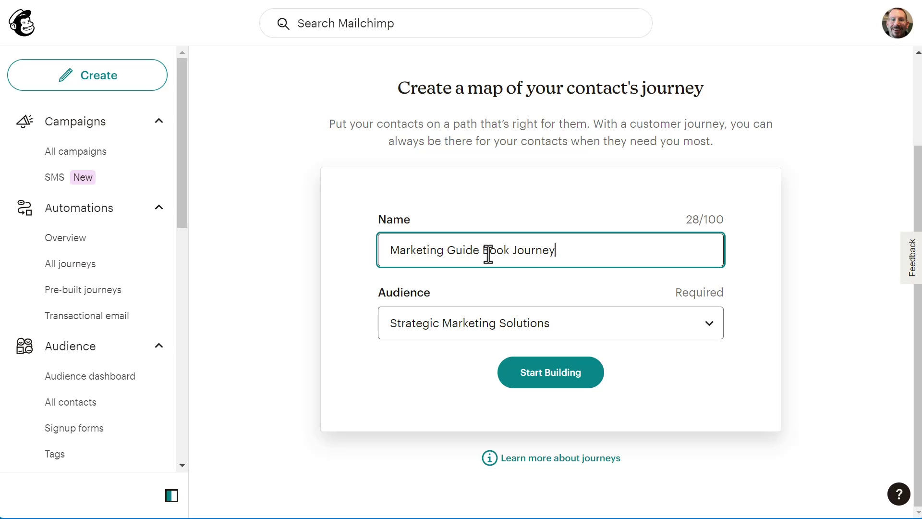
left_click(502, 323)
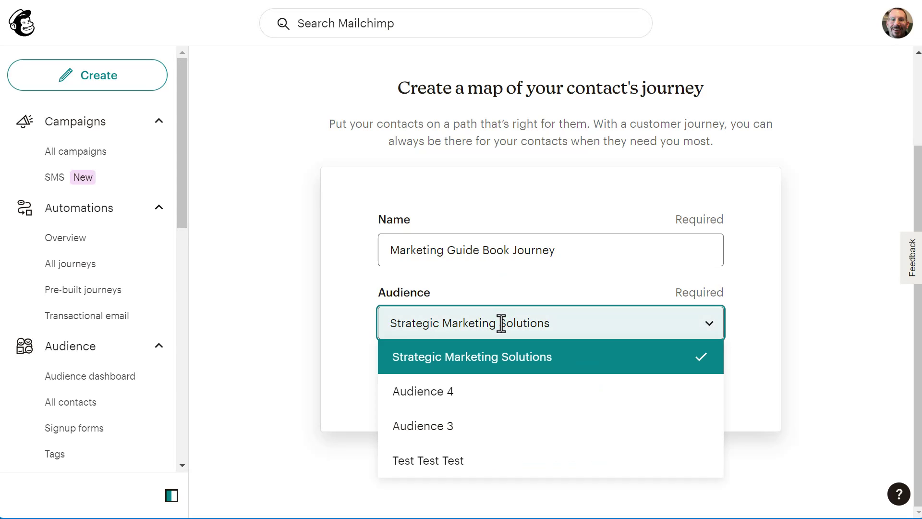
left_click(453, 461)
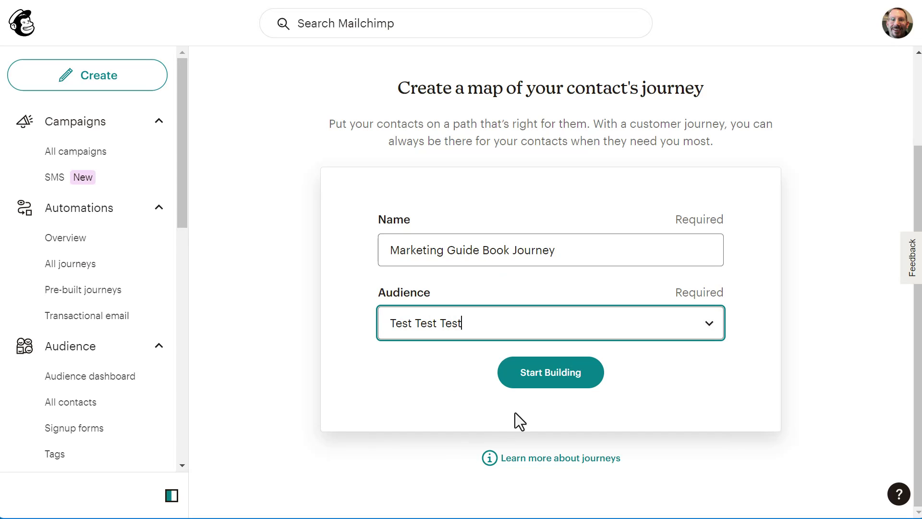
left_click(568, 379)
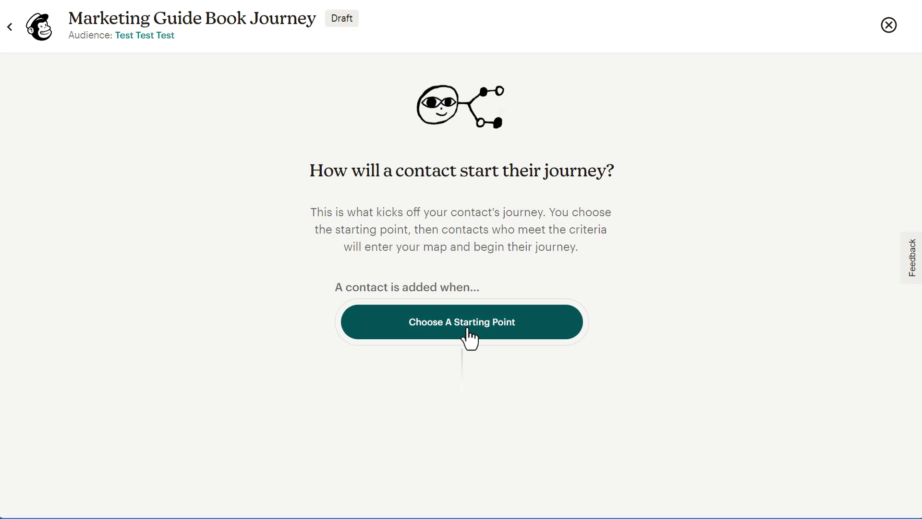
Step: Set the journey's starting point to Tag added with the "marketing success guide" tag and save it
left_click(467, 329)
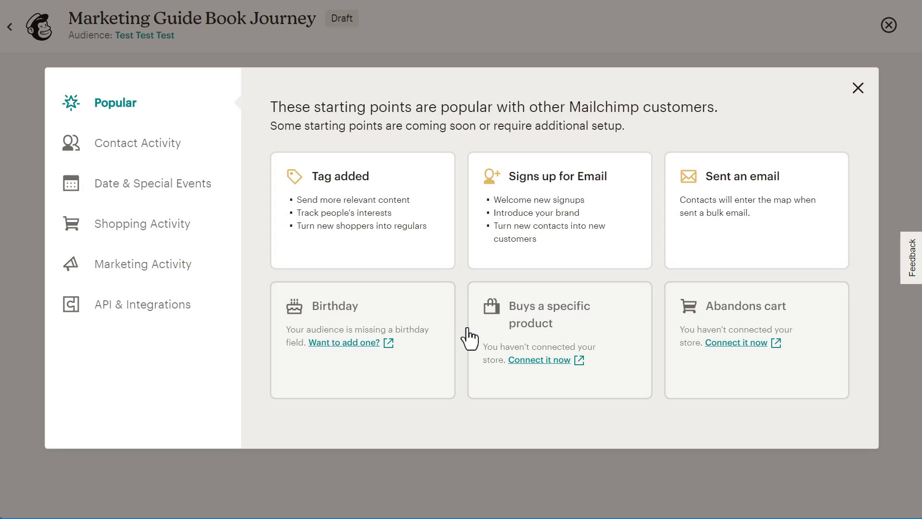
left_click(347, 232)
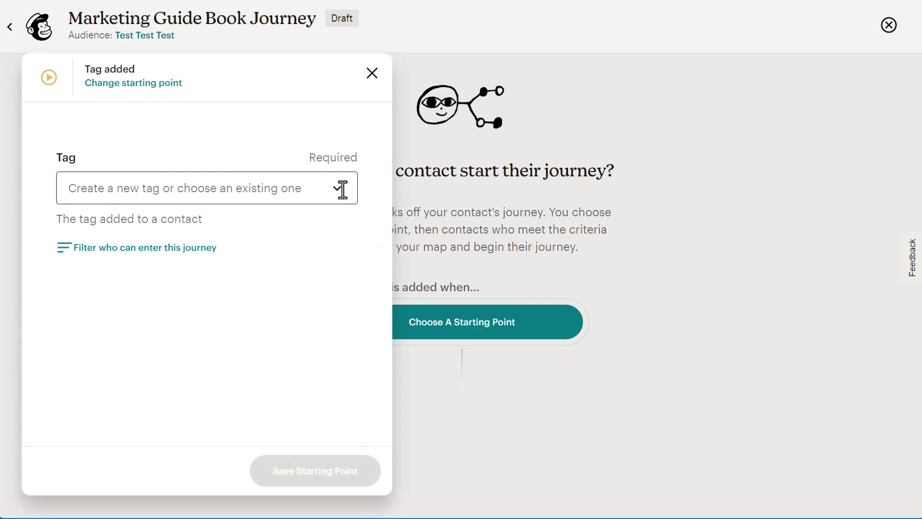
left_click(342, 189)
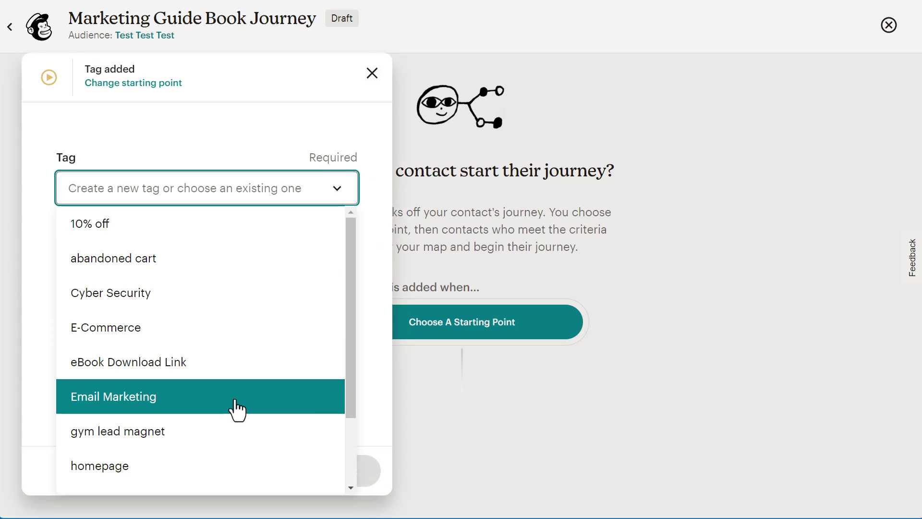
scroll(237, 408, "down", 2)
left_click(188, 438)
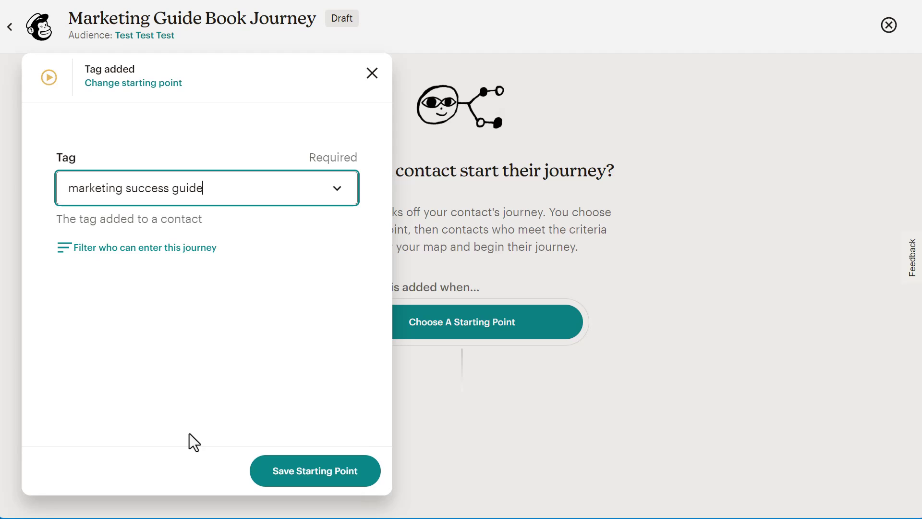
left_click(317, 473)
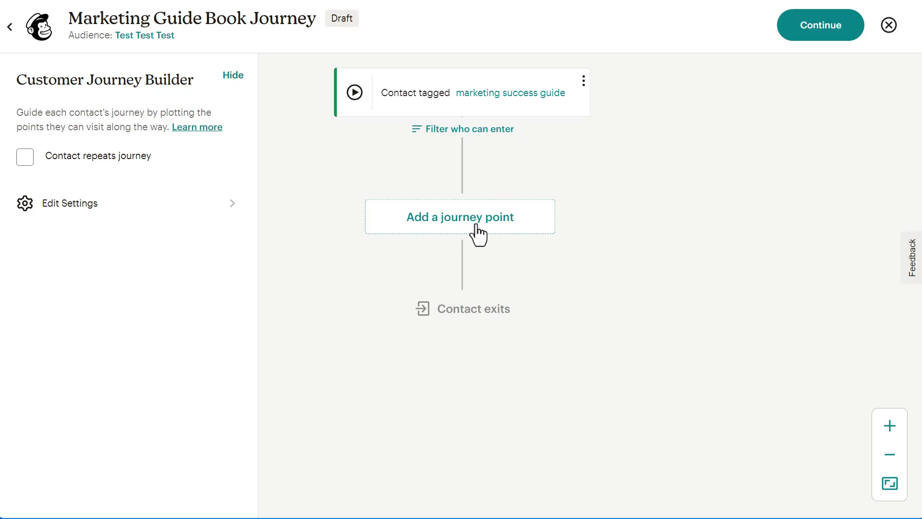
Step: Add a Send email point to the journey with the subject "Howdy! Here's is your FREE Marketing Success Guide!"
left_click(474, 223)
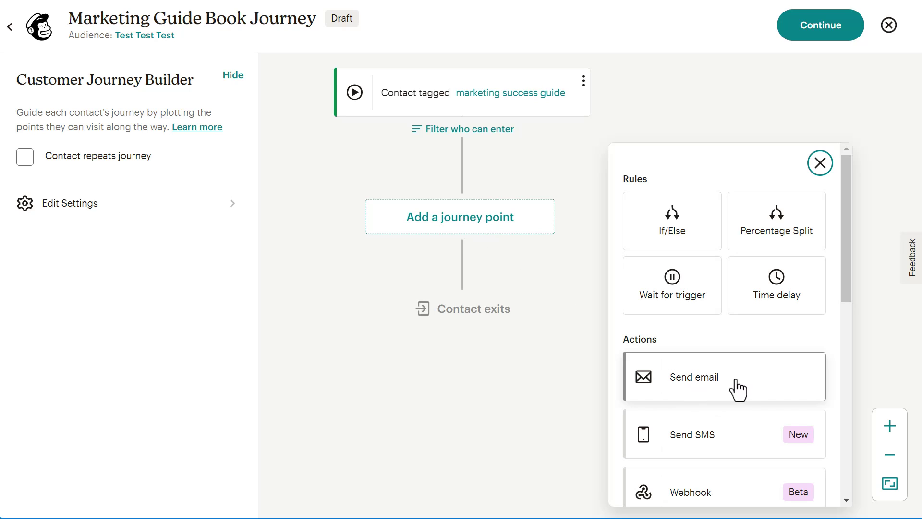
left_click(715, 375)
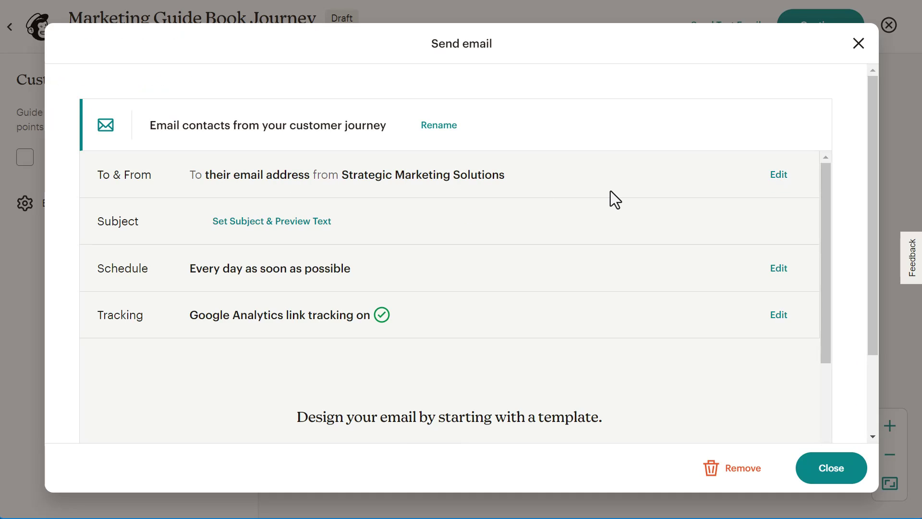
left_click(275, 233)
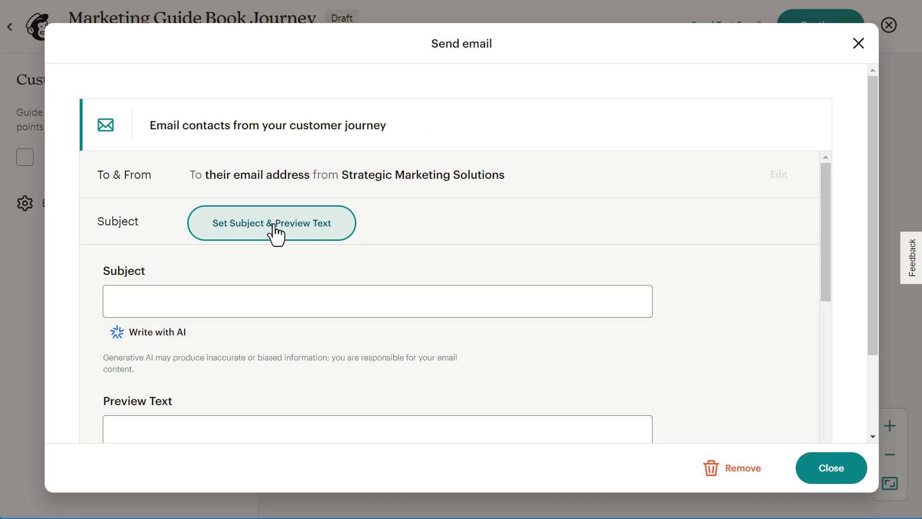
left_click(168, 297)
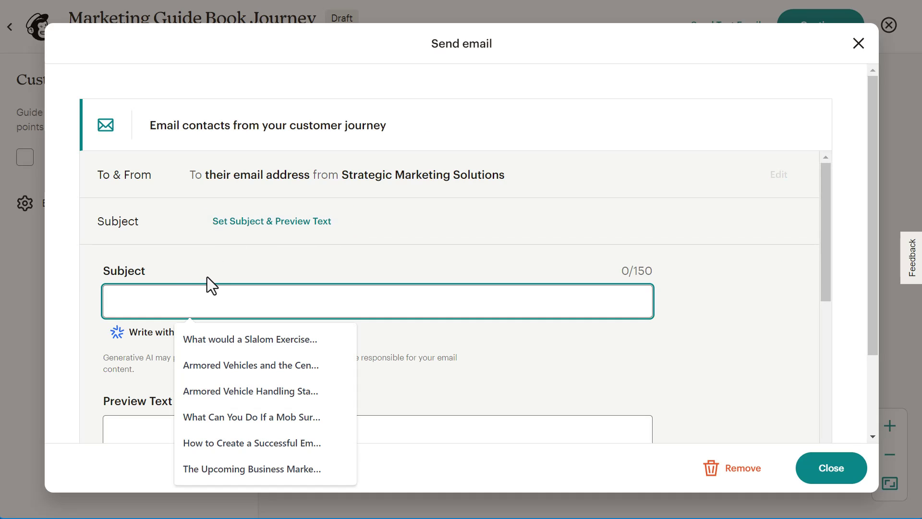
left_click(207, 278)
left_click(172, 296)
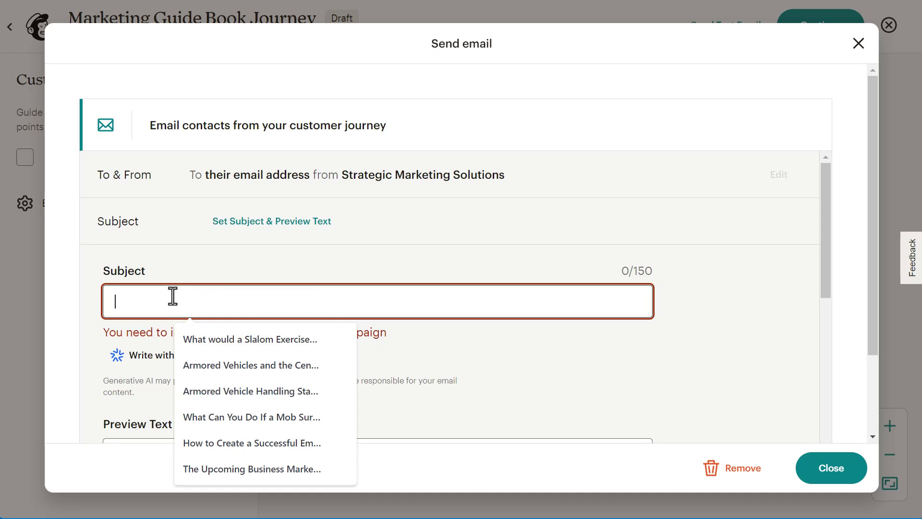
type("Howdy! Here's is")
type("yo")
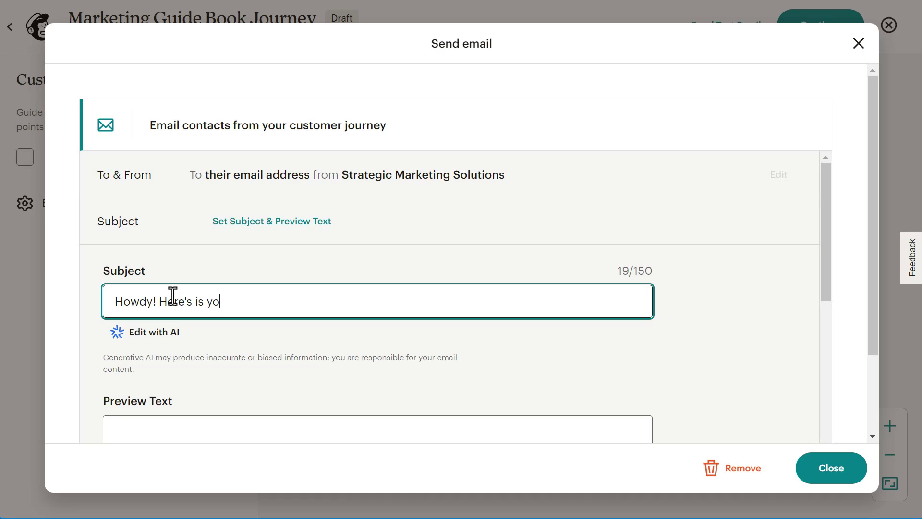
type("ur FREE Marketing Success")
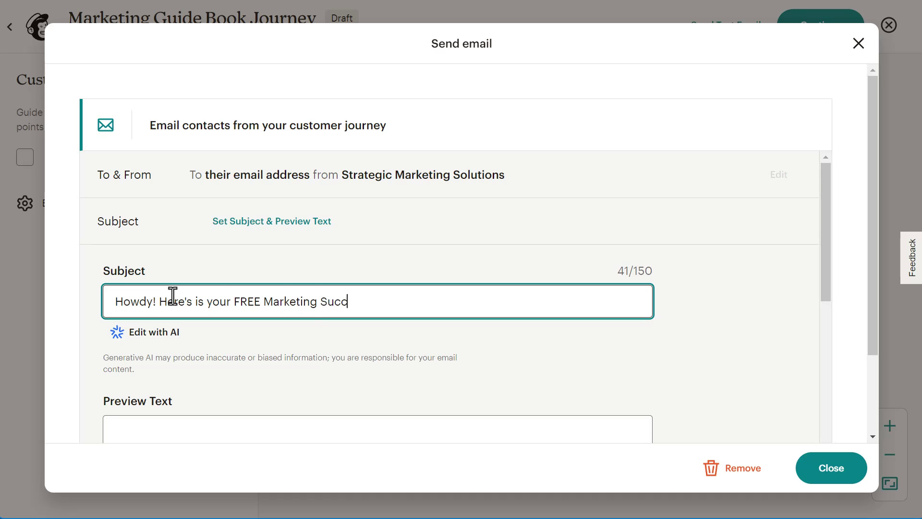
type(" Gui")
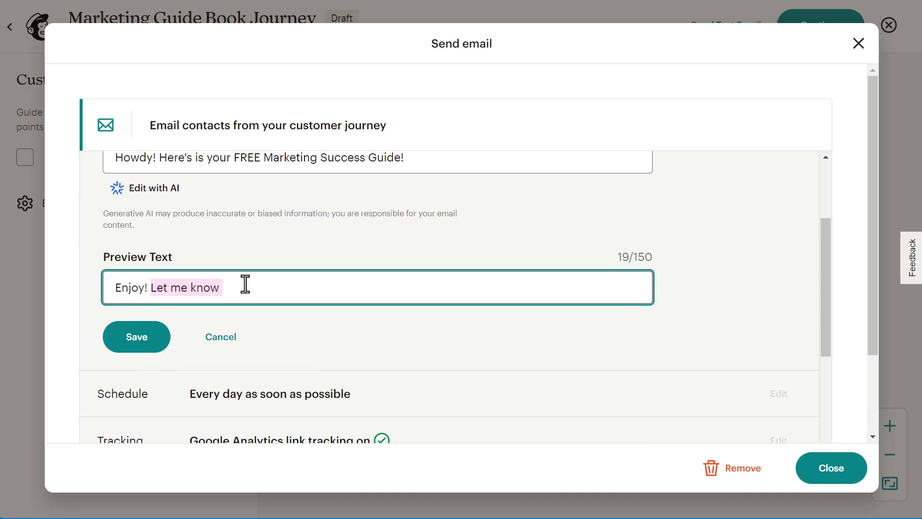
Step: Set the email's preview text to "Enjoy!" followed by a thumbs-up emoji, and save the subject and preview text
key("BackSpace")
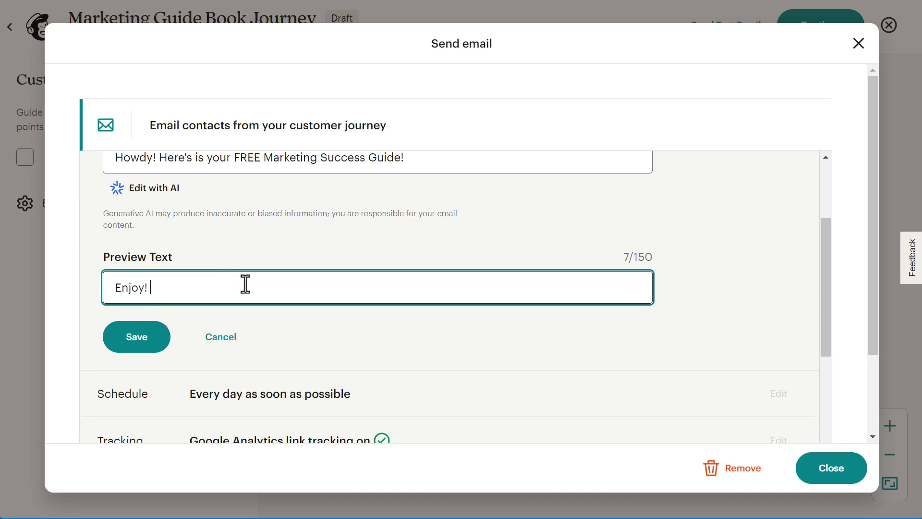
right_click(275, 285)
left_click(327, 295)
left_click(181, 444)
left_click(152, 348)
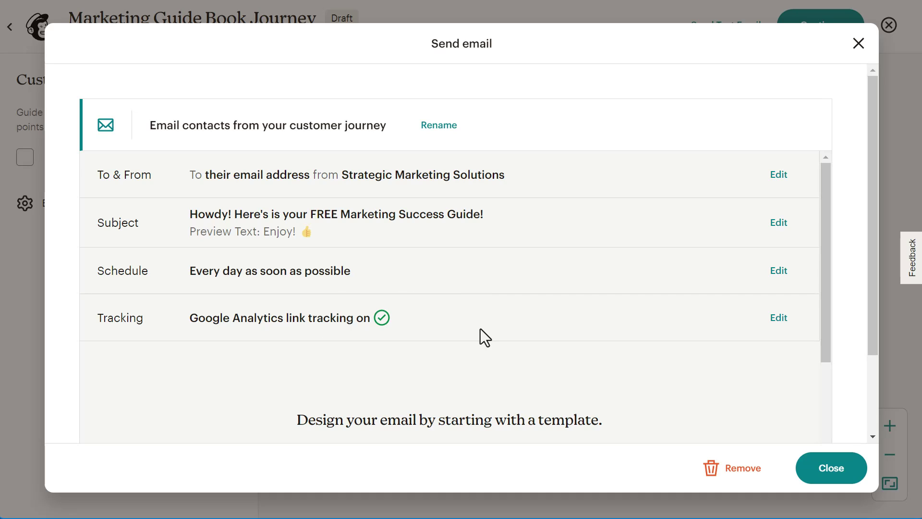
Step: Start selecting a template for the email, limit the choice to free templates and open the Creative Assistant's custom email designs
scroll(610, 322, "down", 3)
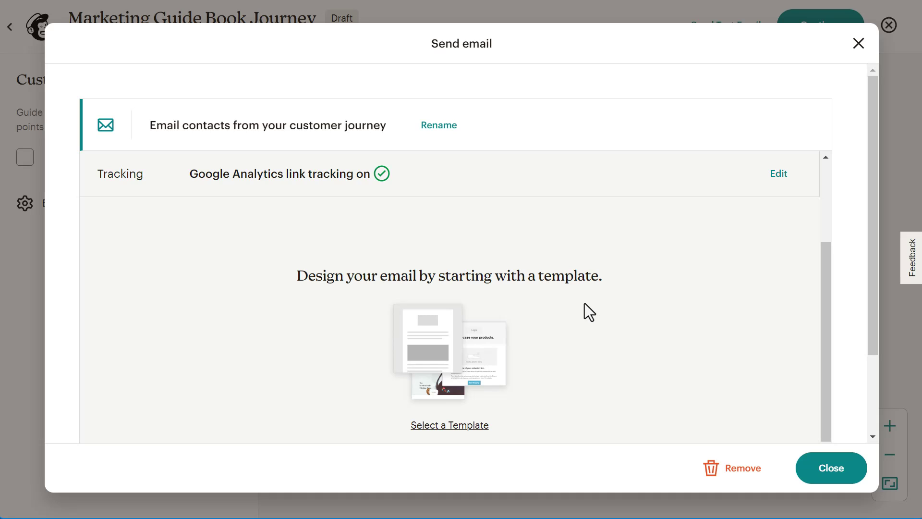
scroll(584, 301, "down", 2)
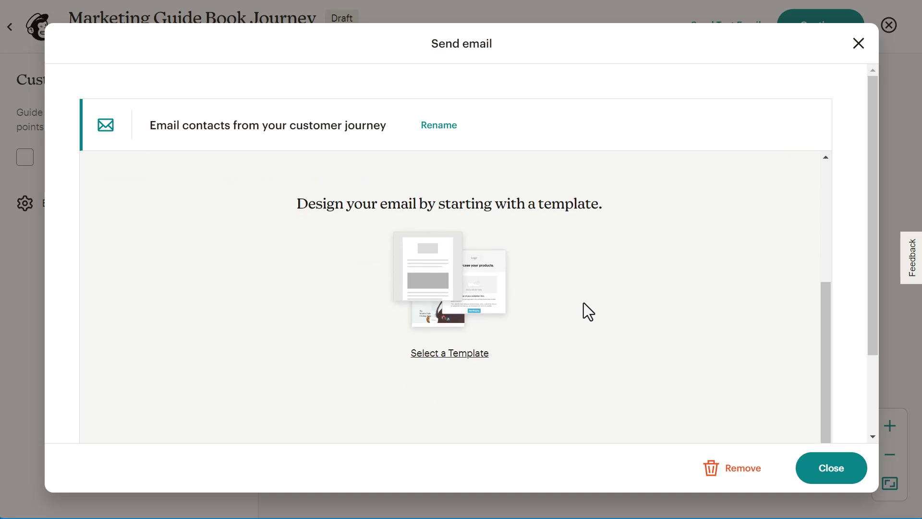
left_click(460, 354)
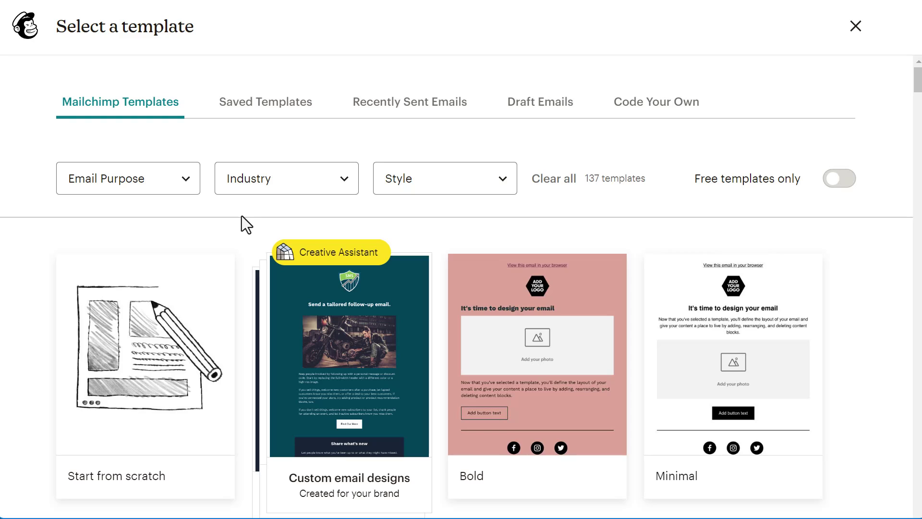
left_click(840, 178)
scroll(861, 255, "down", 2)
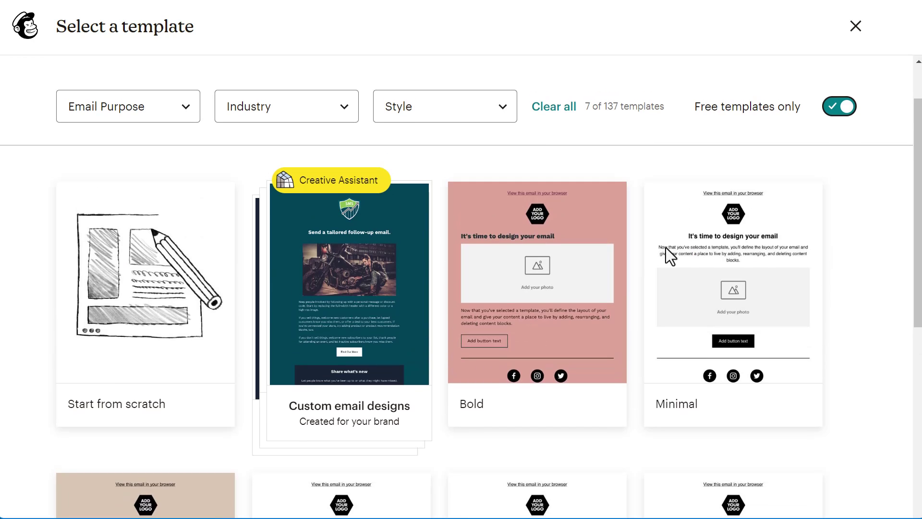
left_click(345, 248)
Step: Find the Welcome Aboard design among the custom email designs and apply it to the email
scroll(716, 244, "down", 5)
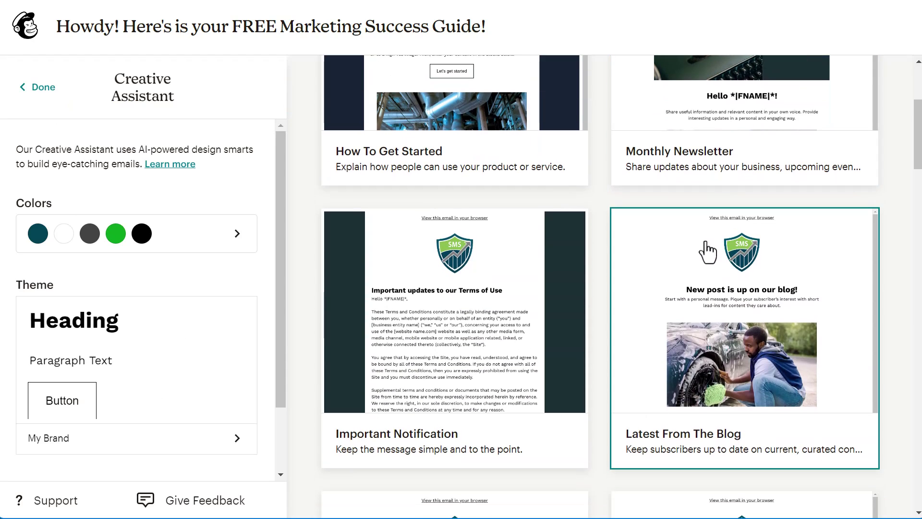
scroll(707, 252, "down", 3)
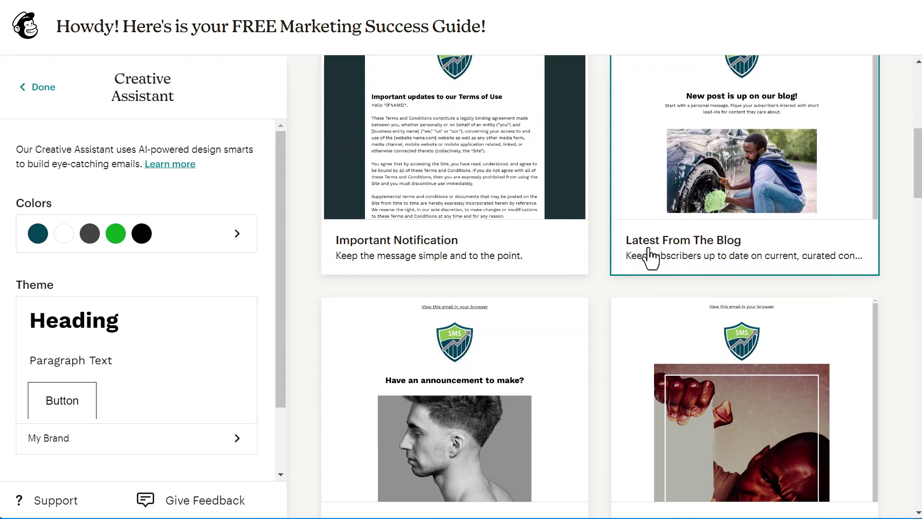
scroll(651, 257, "down", 10)
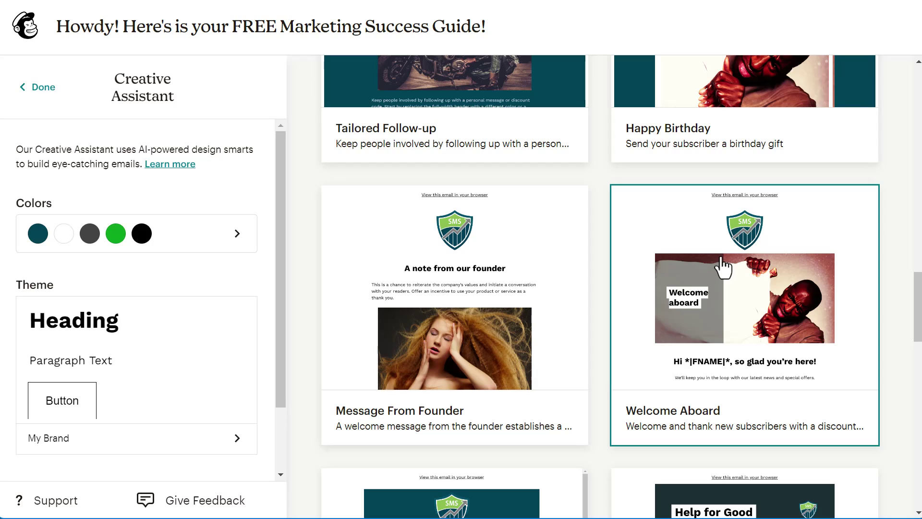
left_click(723, 267)
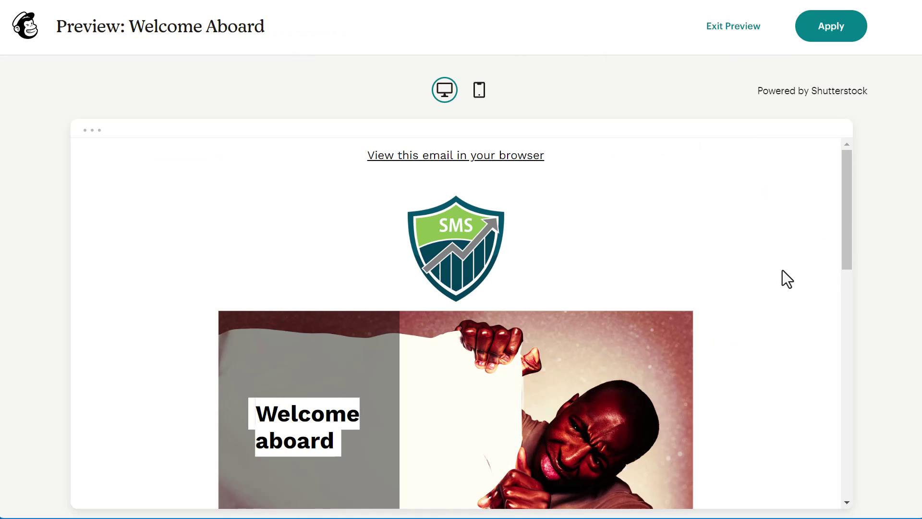
left_click(846, 36)
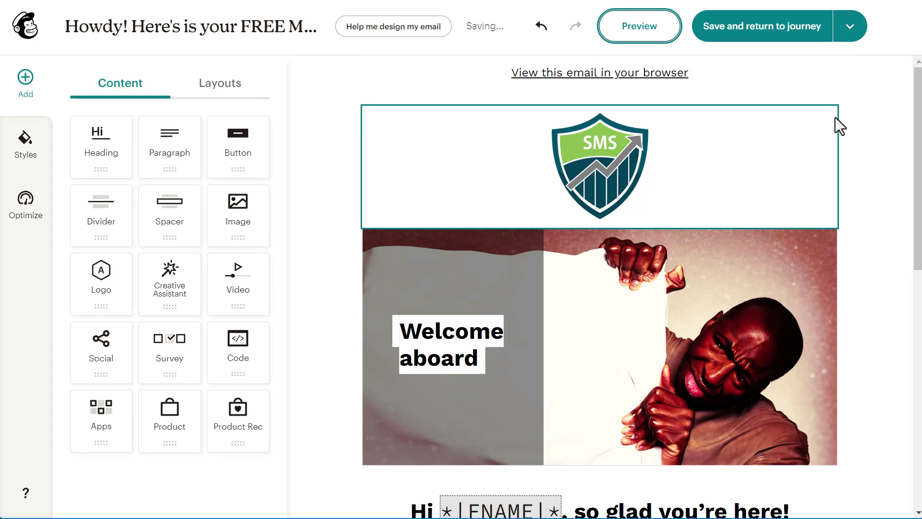
Step: Regenerate the email's banner with the heading "Welcome aboard!" and the subheading "Here is your Free Marketing Guide"
scroll(864, 196, "down", 2)
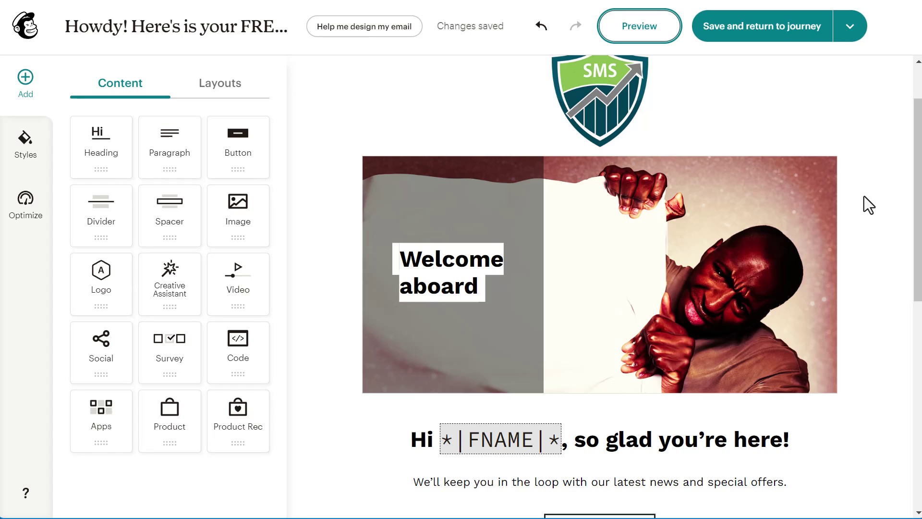
scroll(729, 159, "down", 2)
left_click(728, 159)
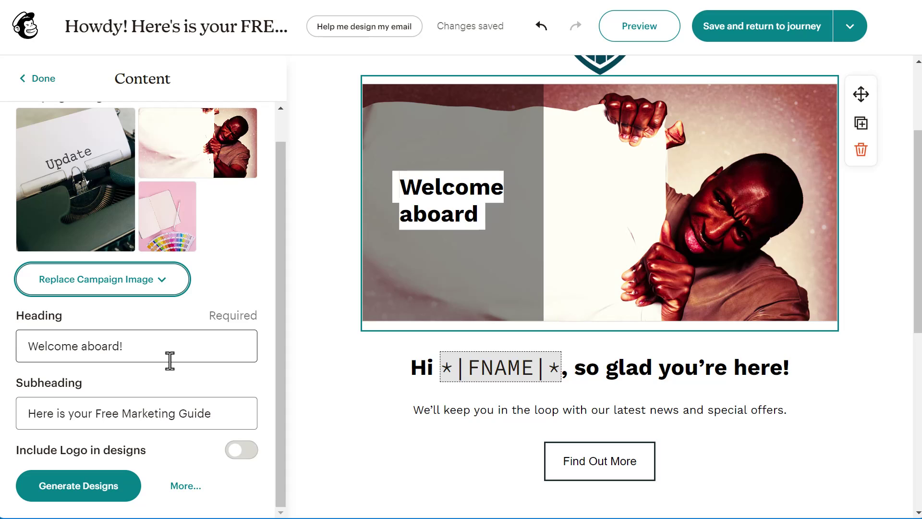
left_click(103, 499)
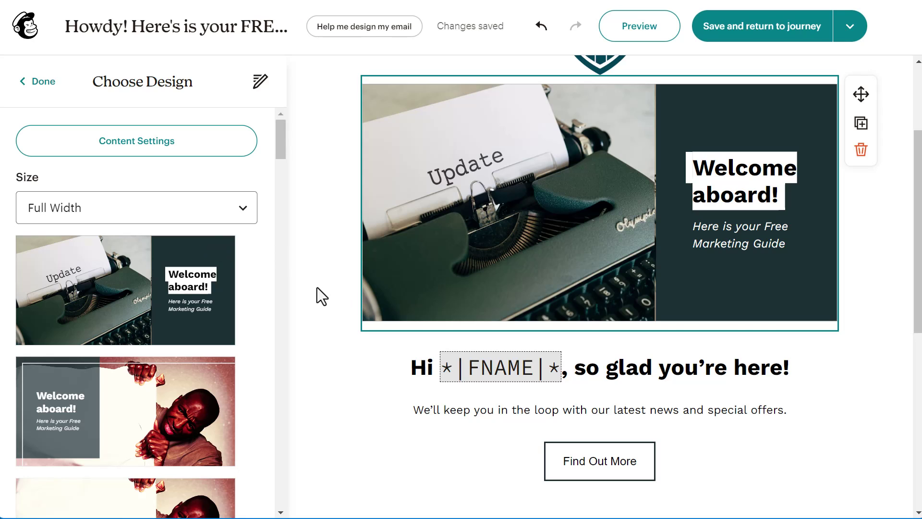
Step: Add the line "Click the button below to download the Marketing Success Guide Book" under the welcome paragraph, separated by a blank line
scroll(317, 287, "down", 1)
left_click(748, 292)
left_click(731, 339)
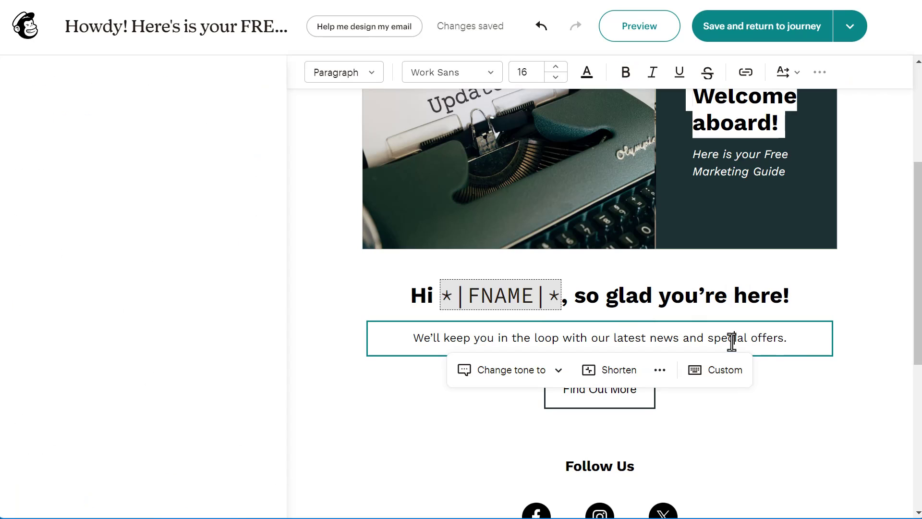
left_click_drag(680, 338, 816, 342)
left_click(815, 342)
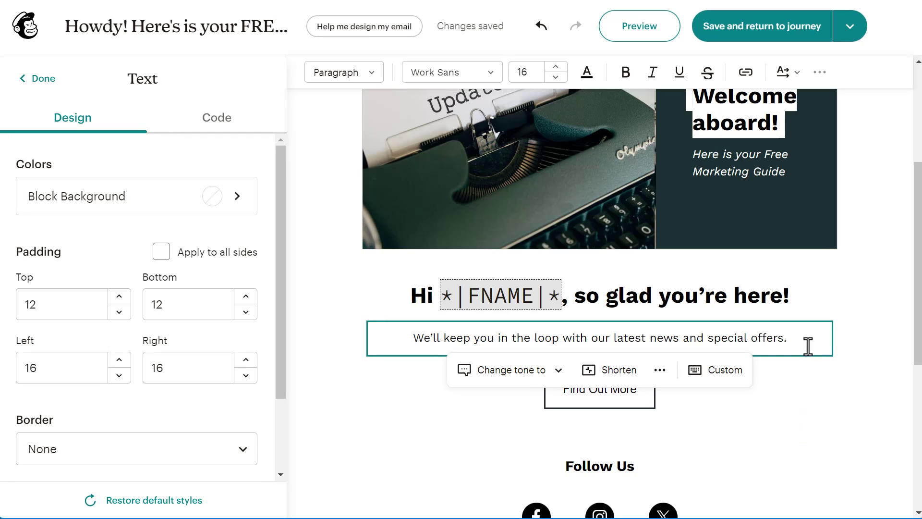
key("Return")
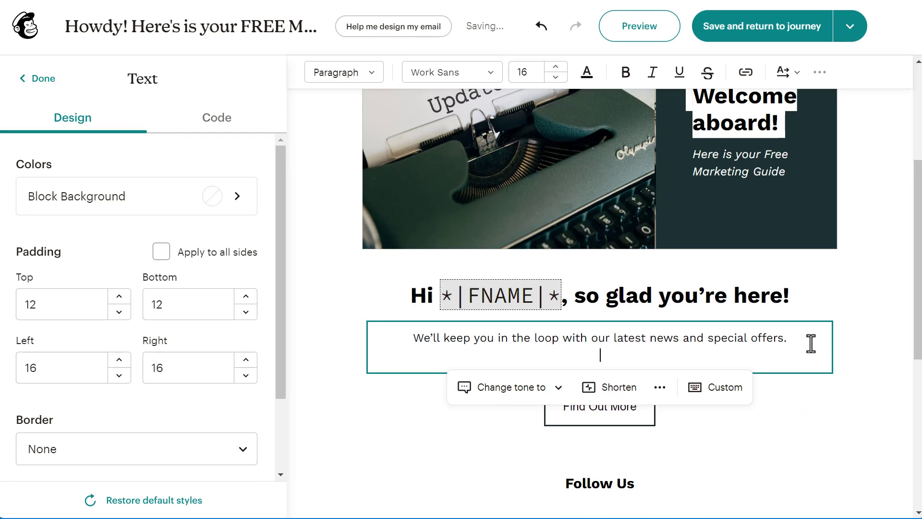
type("Click the")
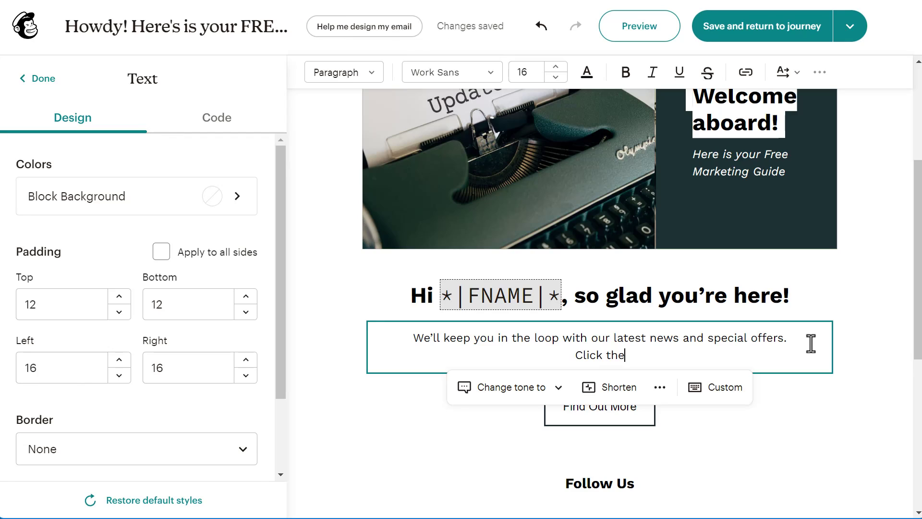
type(" button below to ")
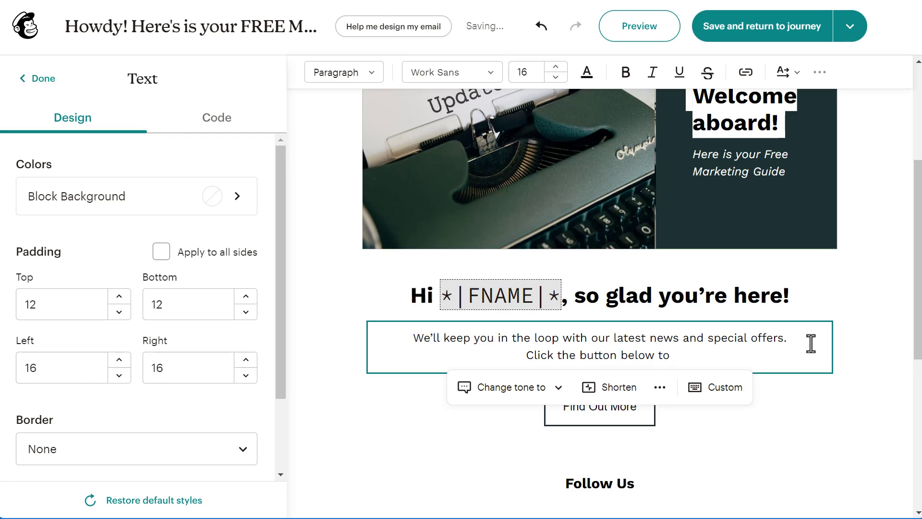
type("download the Ma")
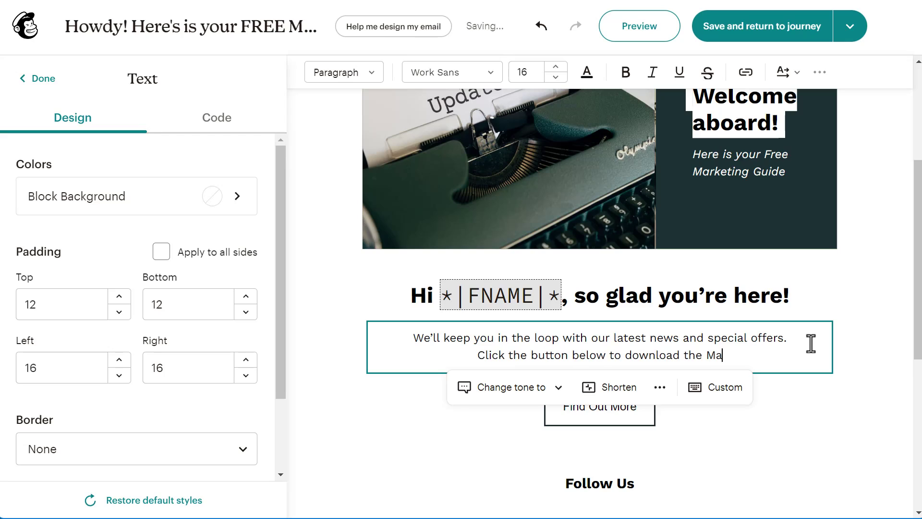
type("rketing Success Gui")
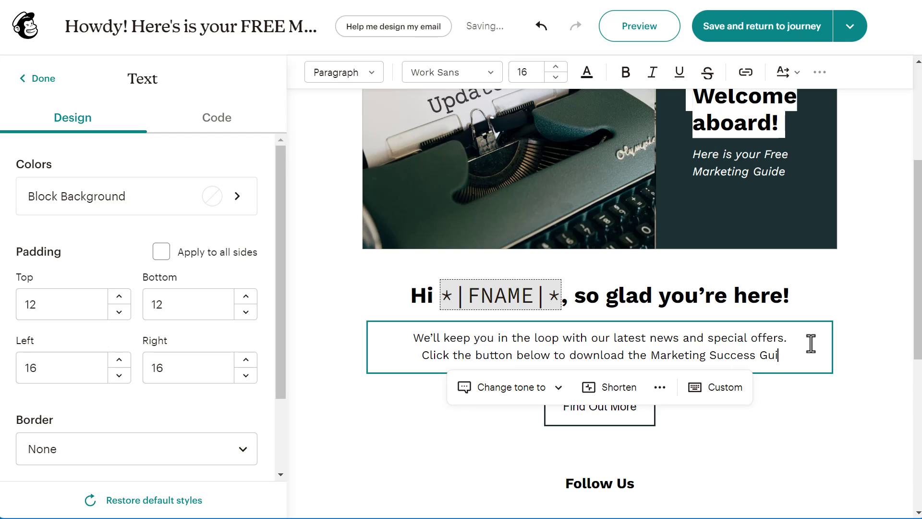
type("de Book")
left_click(399, 354)
key("Return")
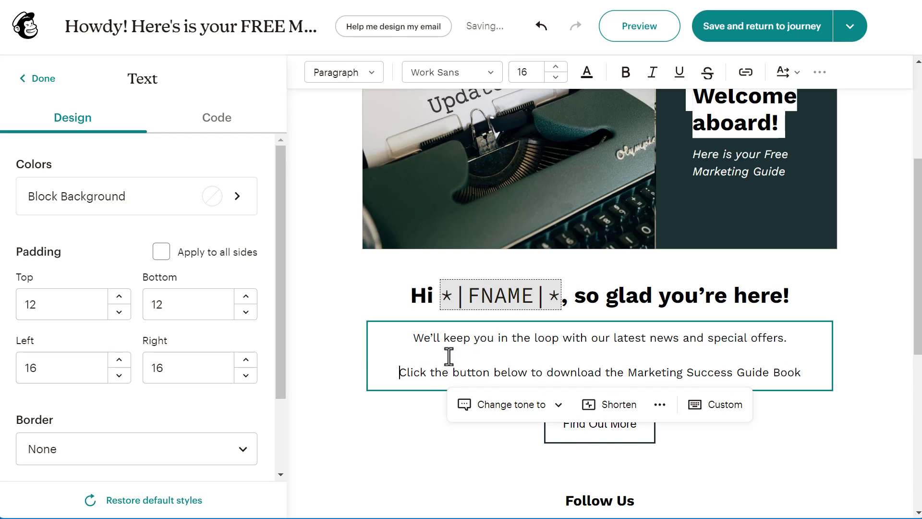
Step: Set the new download line's font size to 20 and make it bold
left_click_drag(802, 372, 399, 373)
left_click(556, 67)
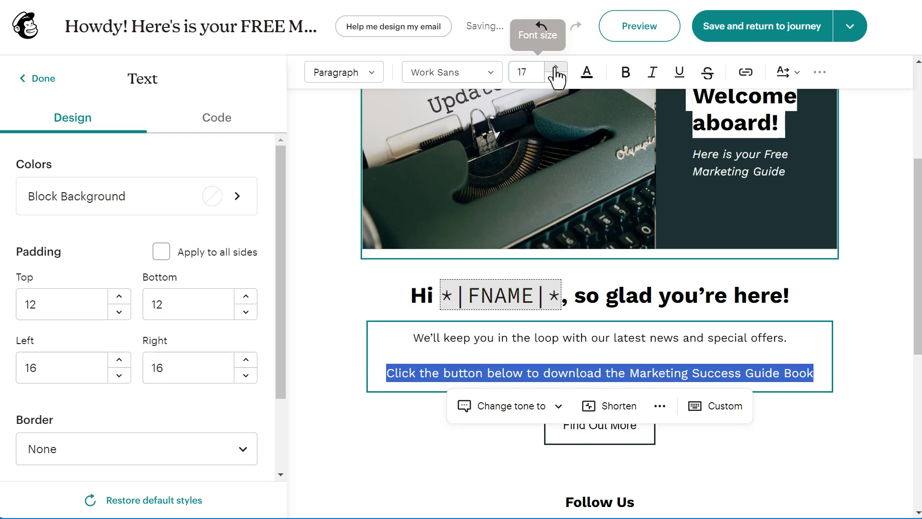
left_click(556, 68)
left_click(555, 68)
left_click(556, 68)
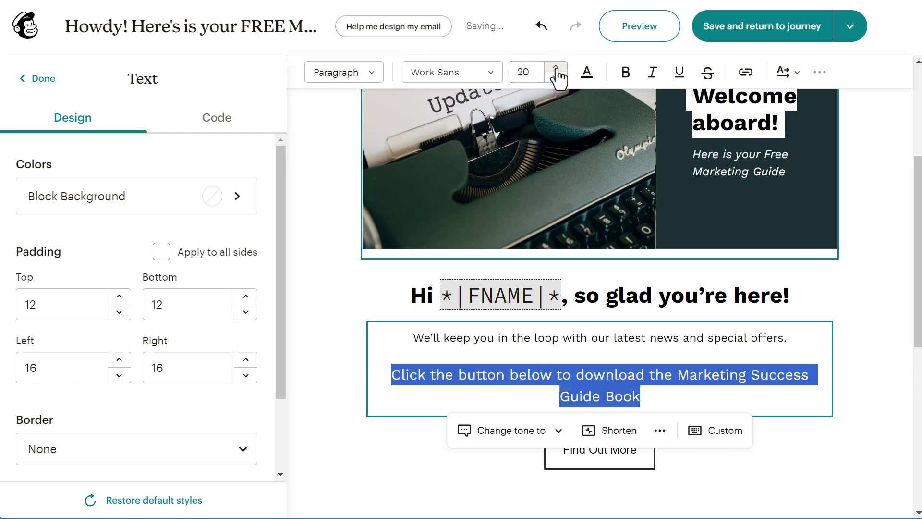
left_click(626, 74)
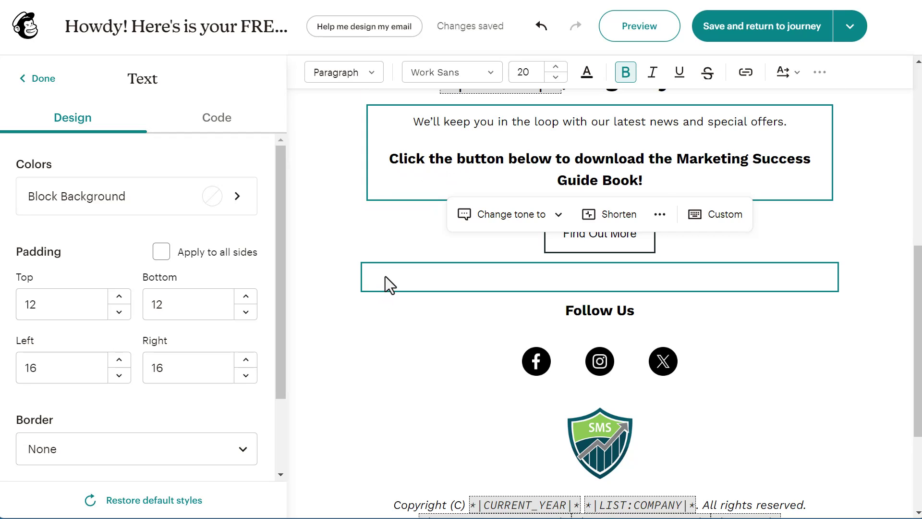
Step: Change the label of the Find Out More button to "Download the Guide Book!"
left_click(577, 244)
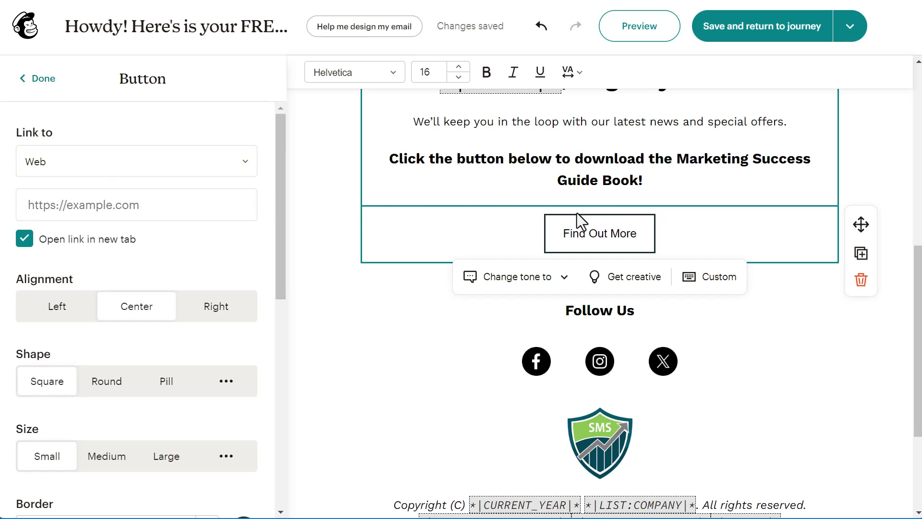
left_click(577, 222)
key("ctrl+a")
type("Downl")
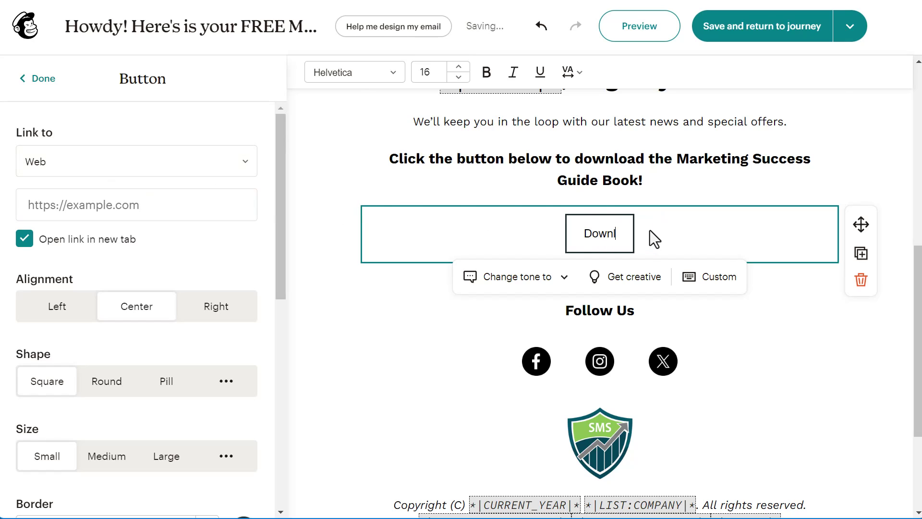
type("oad the Guid")
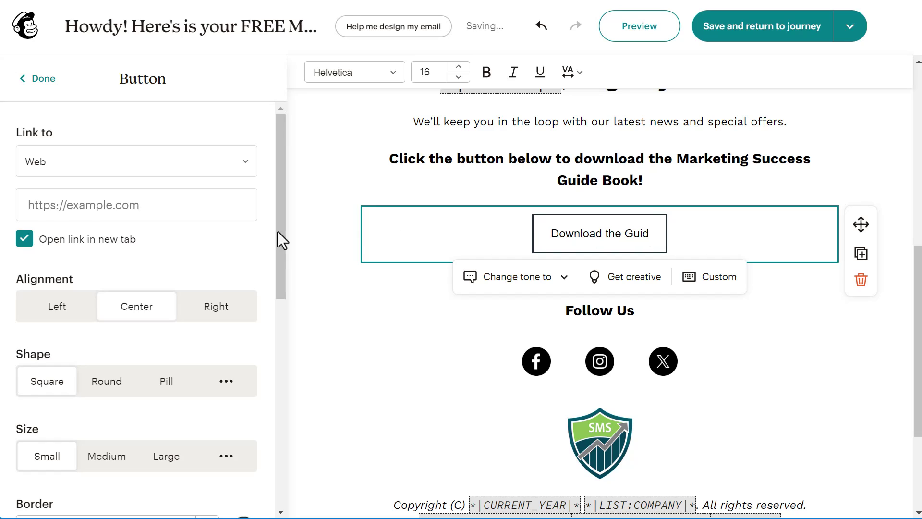
type("e Book!")
Step: Give the download button a round shape, medium size and orange fill color
scroll(240, 269, "down", 2)
left_click(107, 310)
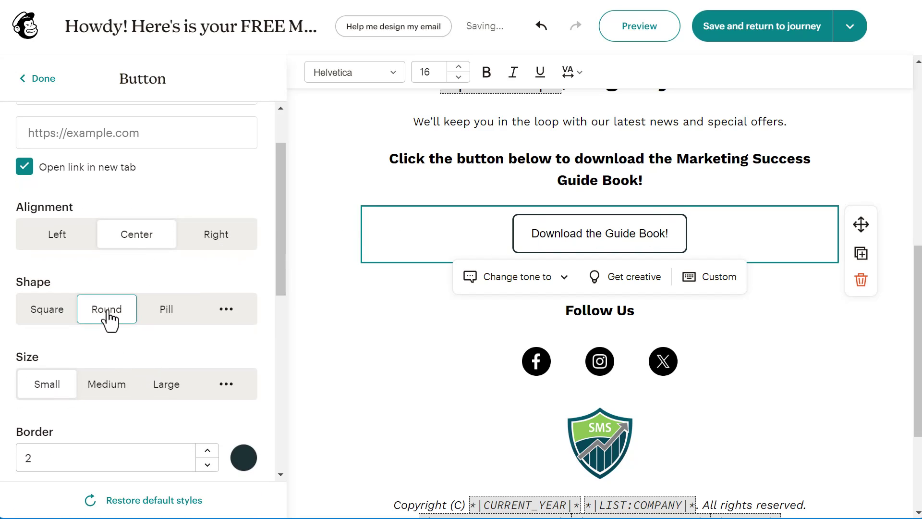
left_click(113, 391)
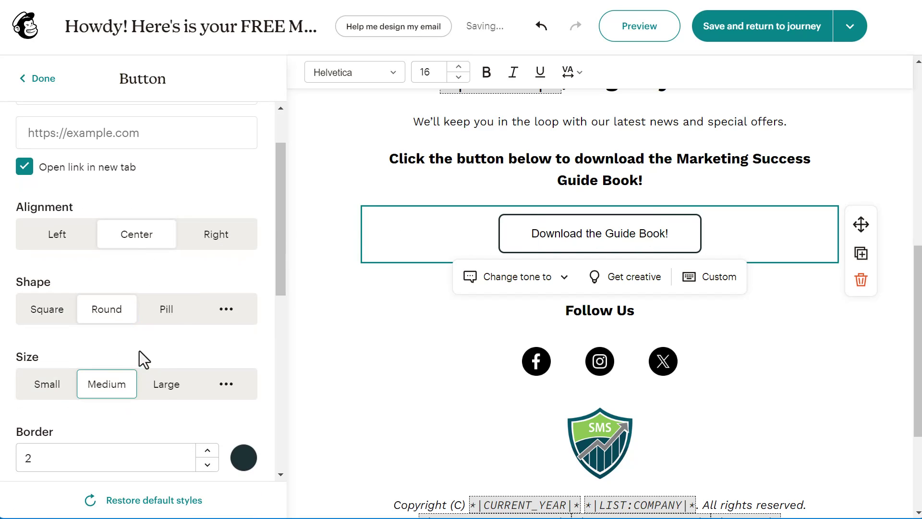
scroll(201, 336, "down", 5)
left_click(237, 325)
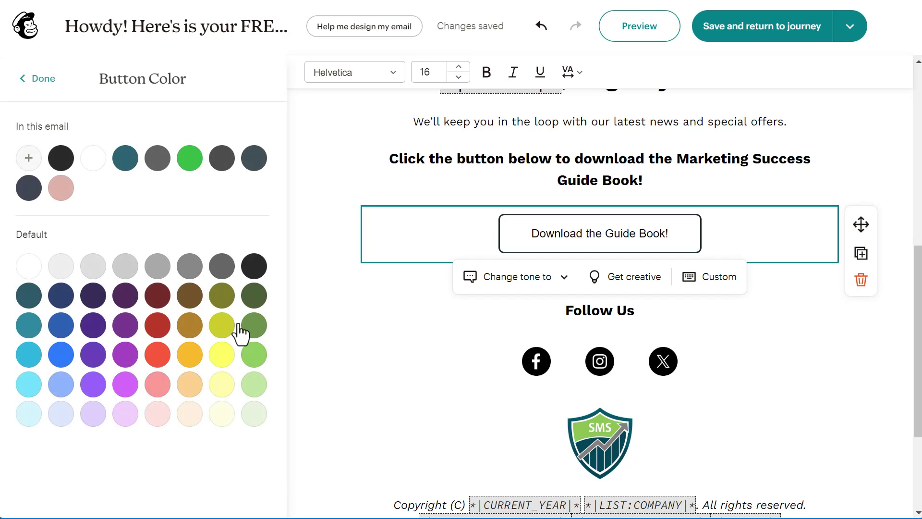
left_click(189, 358)
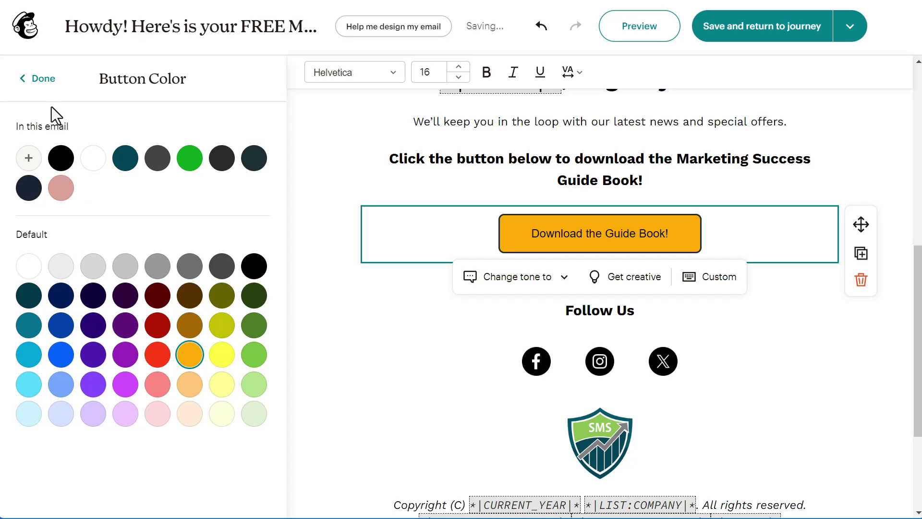
left_click(43, 79)
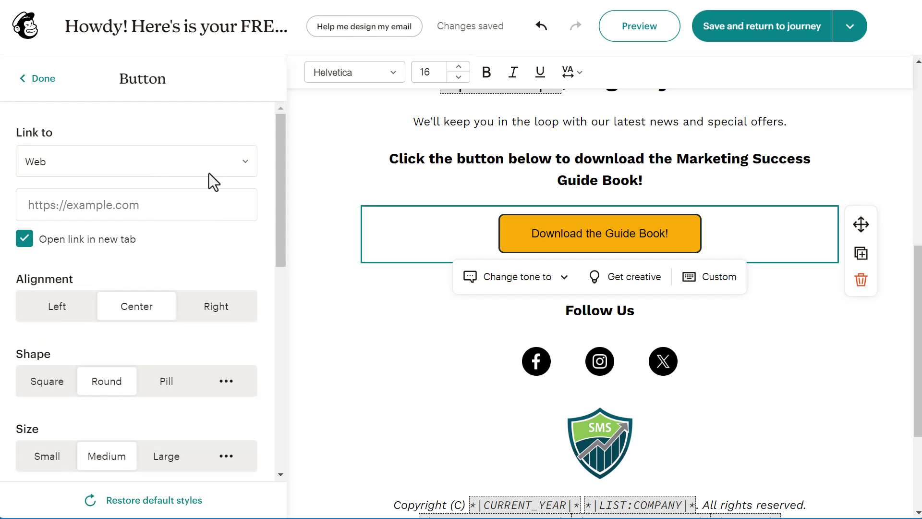
Step: Link the download button to the file Ebook_Demo.pdf uploaded from the device, and save the email to return to the journey
left_click(233, 206)
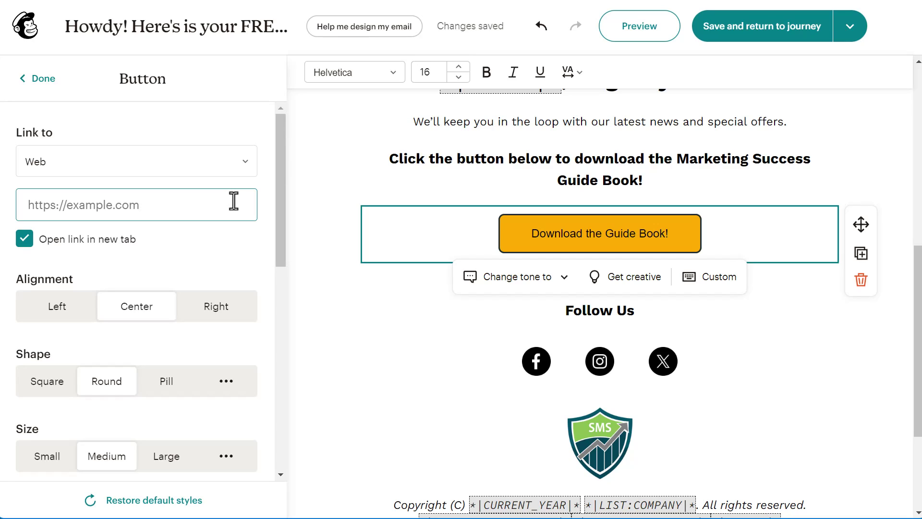
left_click(246, 169)
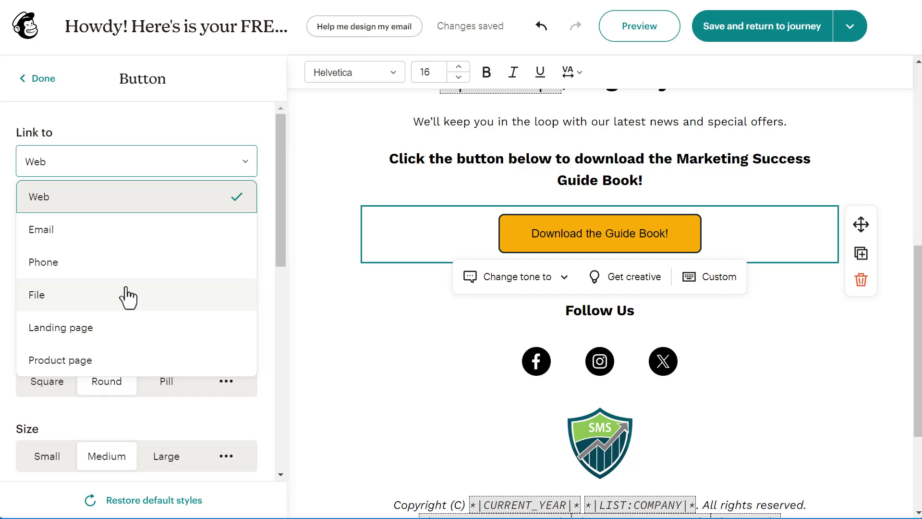
left_click(127, 295)
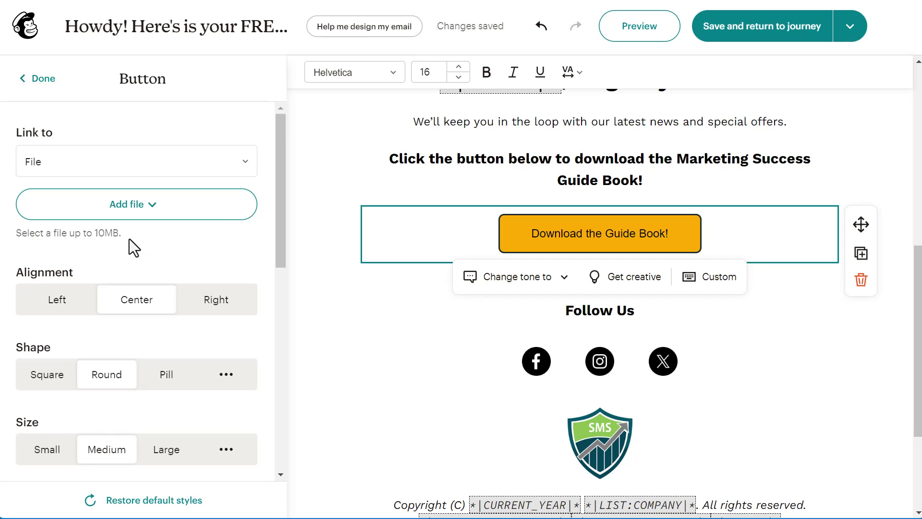
left_click(127, 206)
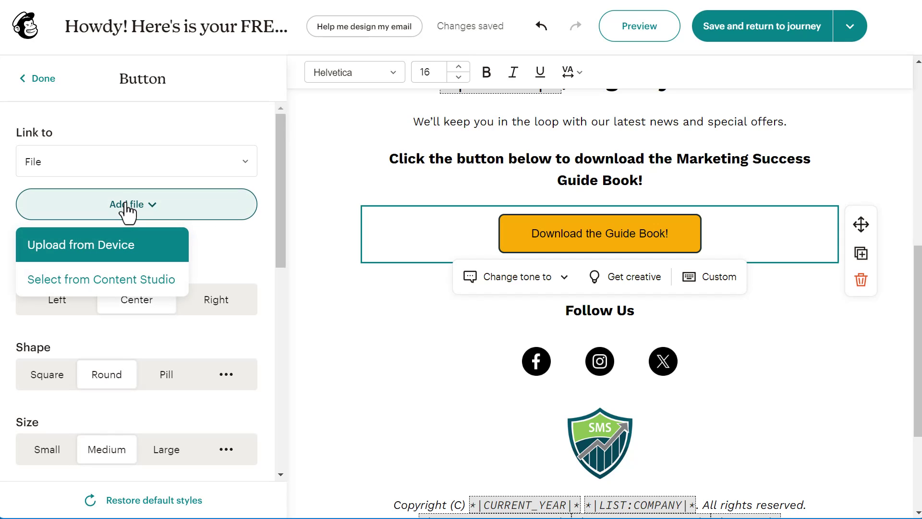
left_click(107, 244)
left_click(672, 402)
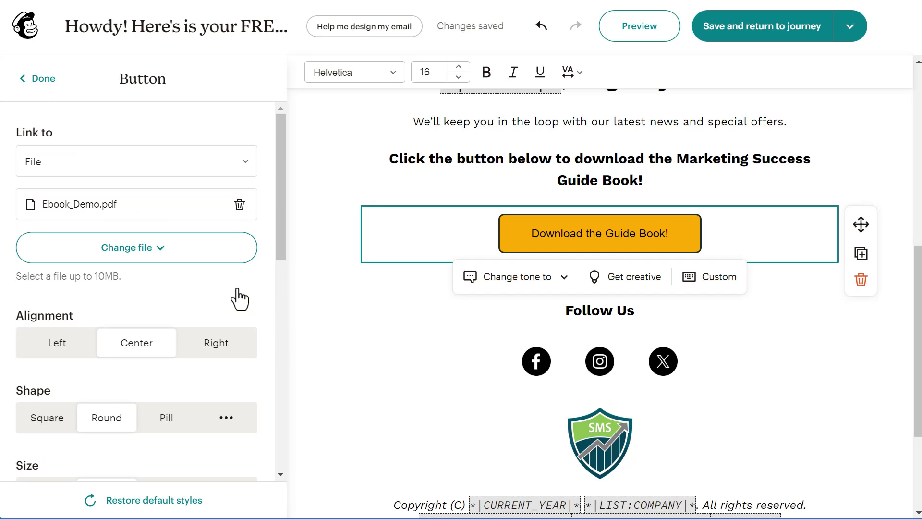
scroll(400, 336, "up", 10)
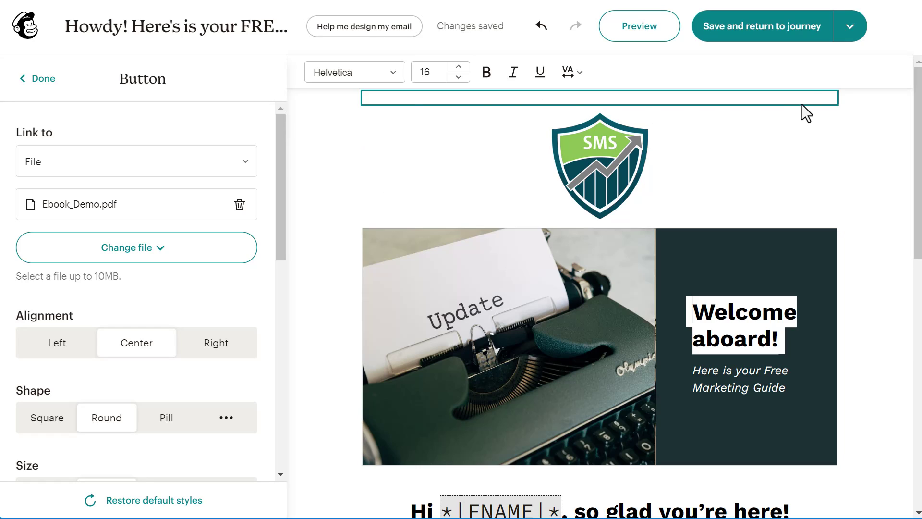
left_click(806, 41)
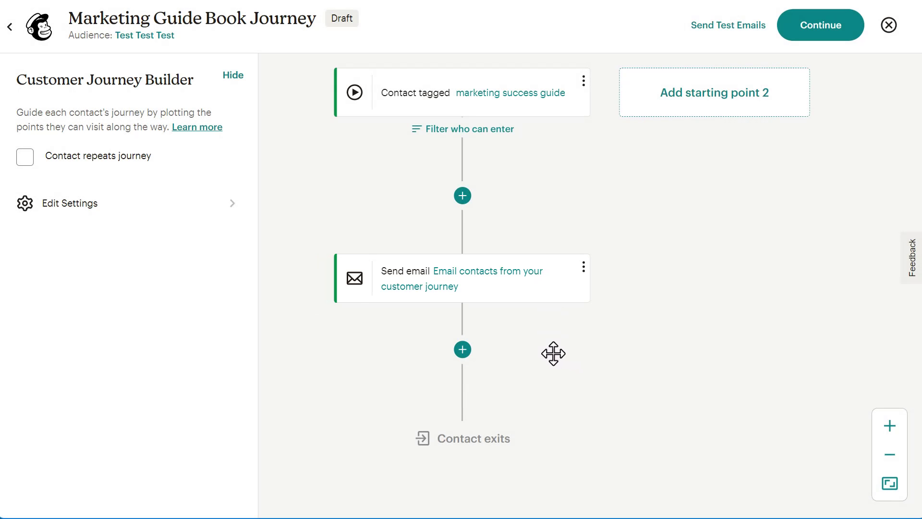
Step: Add a time delay of 1 week after the Send email point in the journey
mouse_move(475, 355)
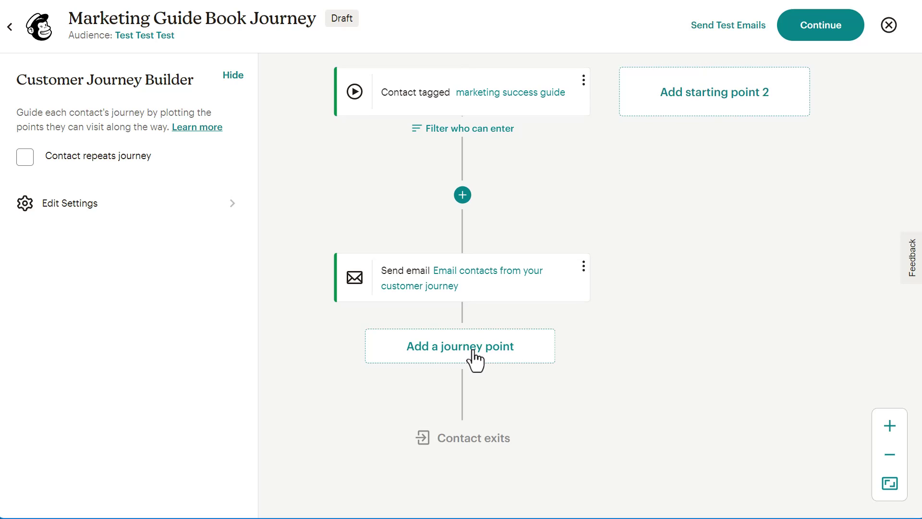
left_click(474, 353)
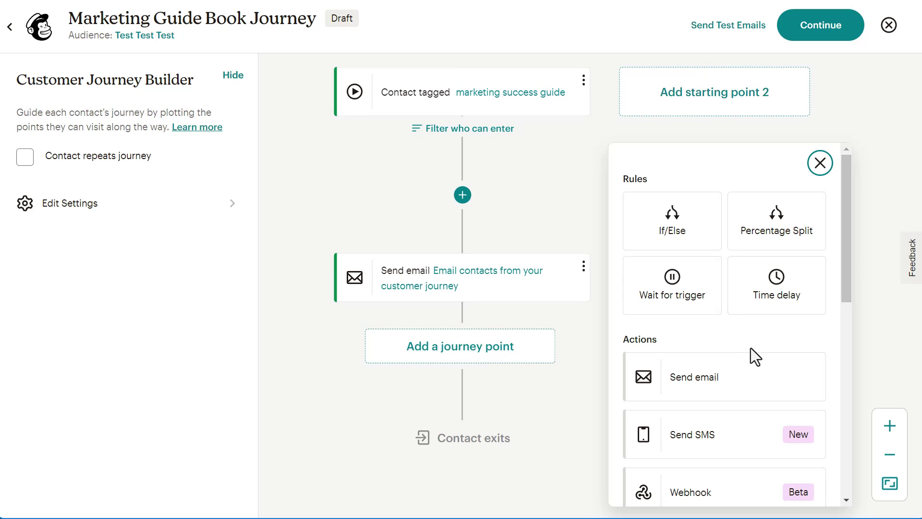
left_click(790, 293)
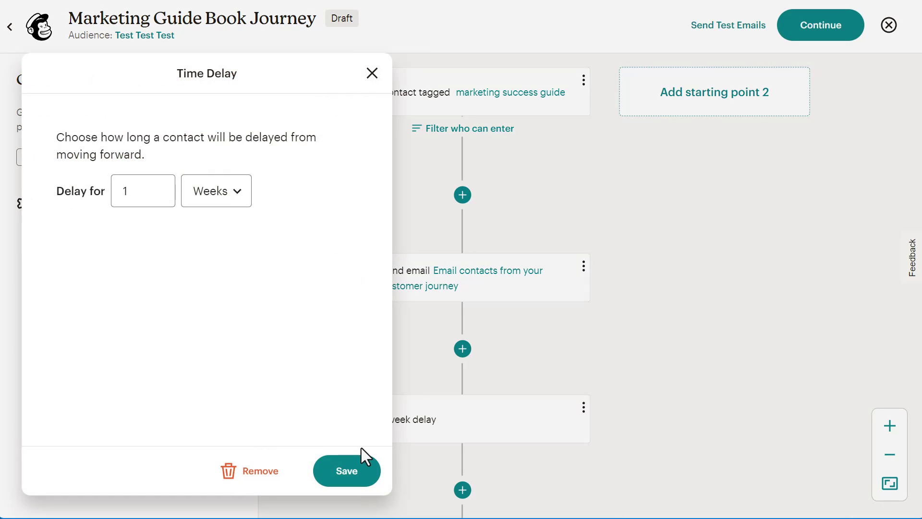
left_click(365, 468)
Step: Add a second Send email point after the delay without configuring it, and remove the added follow-up points from the journey
scroll(474, 374, "down", 3)
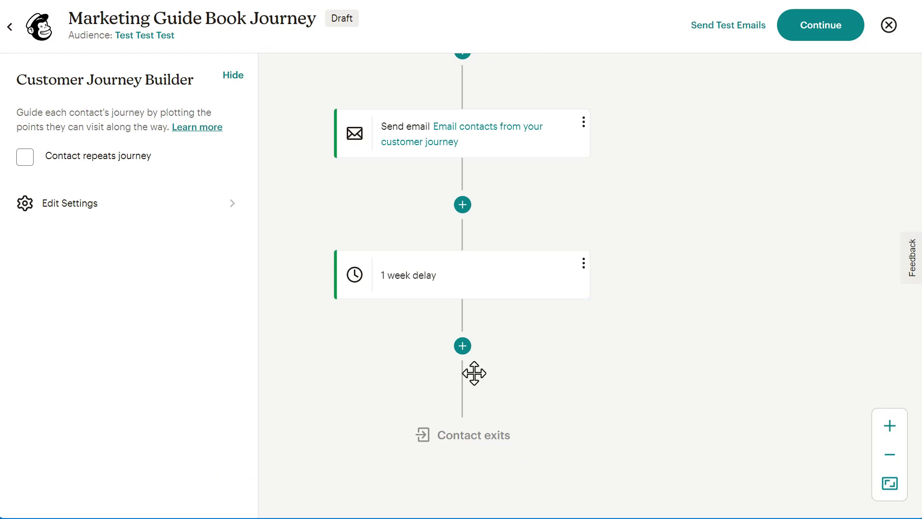
left_click(459, 355)
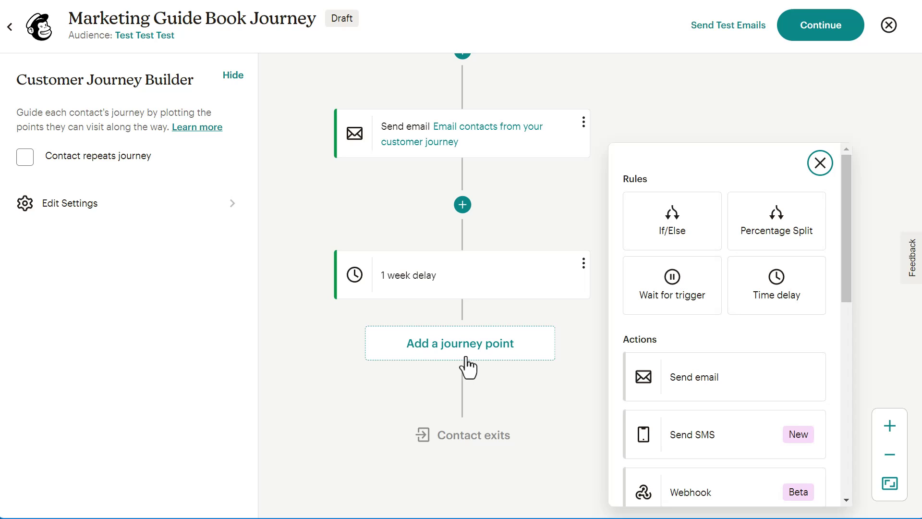
left_click(704, 382)
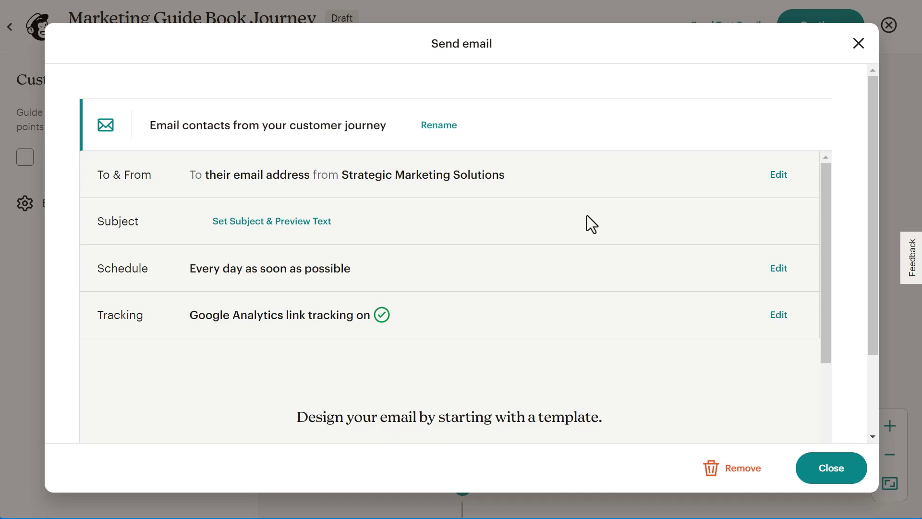
key("Escape")
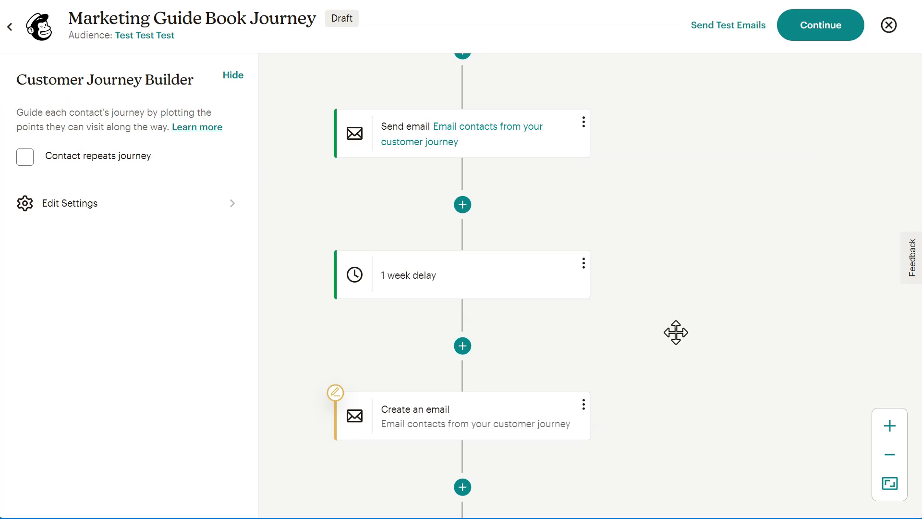
left_click(582, 405)
left_click(608, 267)
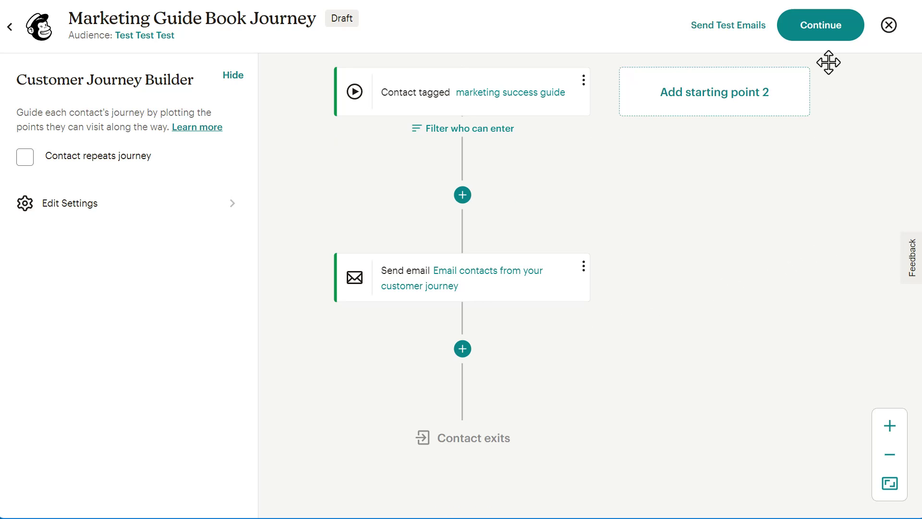
Step: Finish building the journey, choose Drive audience action as its goal and turn it on
left_click(833, 32)
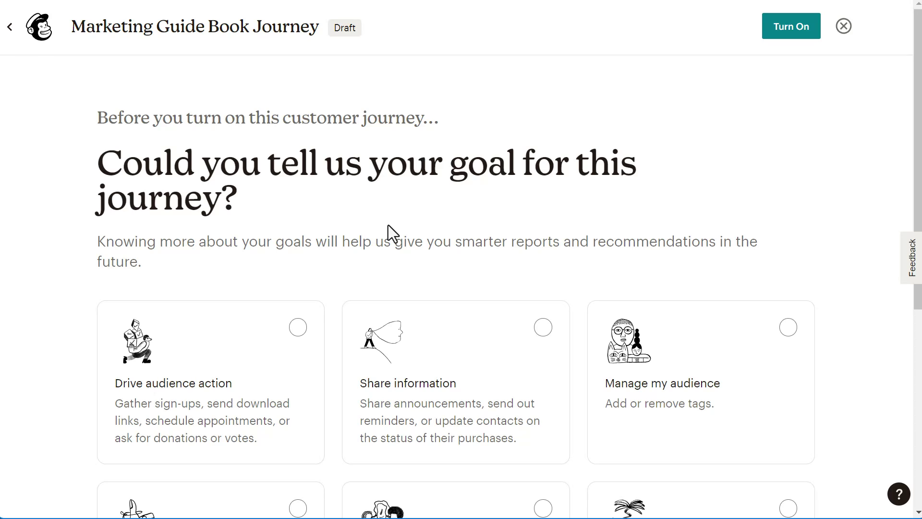
scroll(388, 224, "down", 2)
scroll(388, 225, "down", 2)
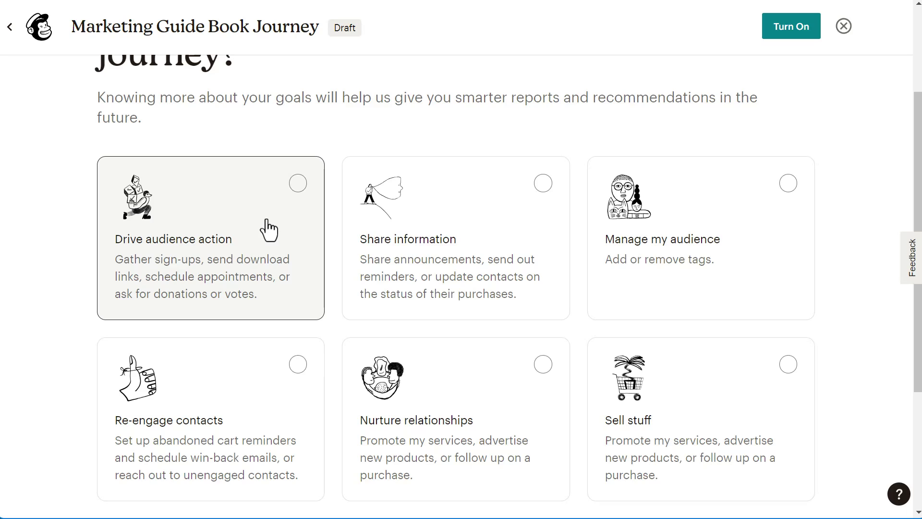
left_click(298, 183)
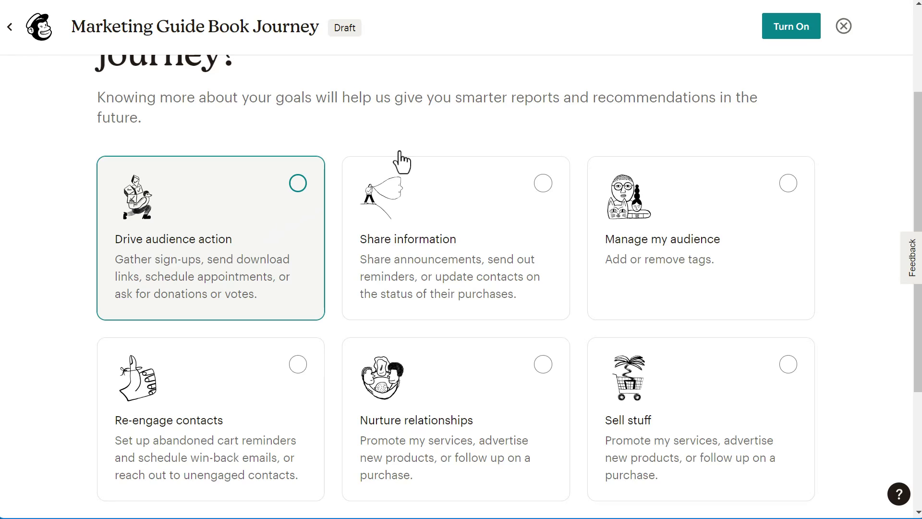
left_click(797, 33)
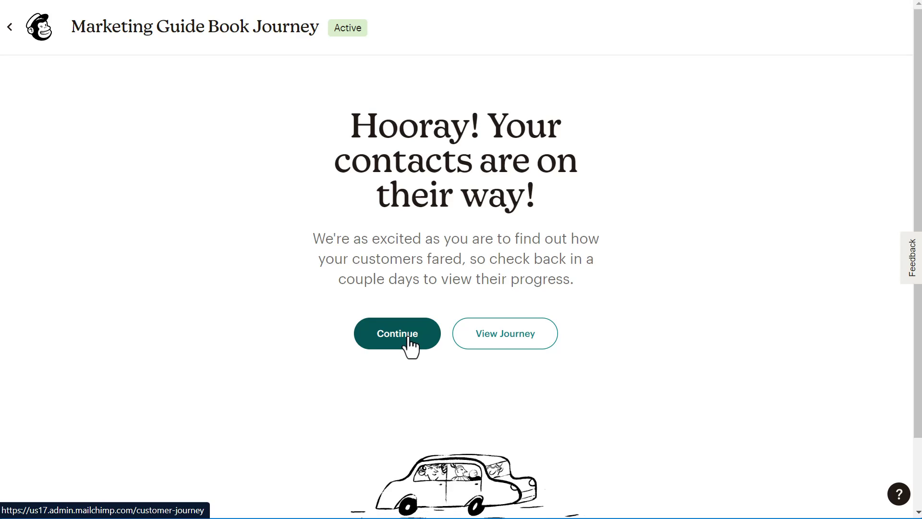
Step: Go to the Customer Journeys overview and check the status of Marketing Guide Book Journey among the recent journeys
left_click(403, 336)
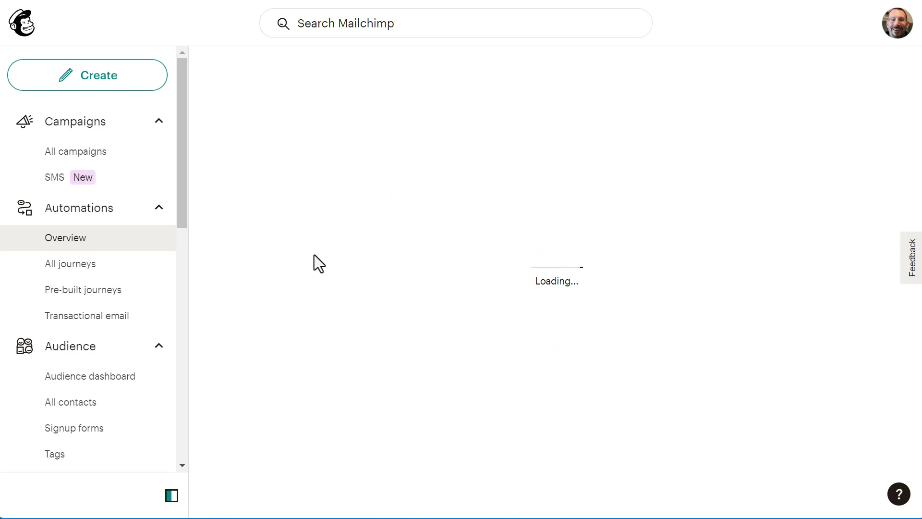
scroll(519, 211, "down", 10)
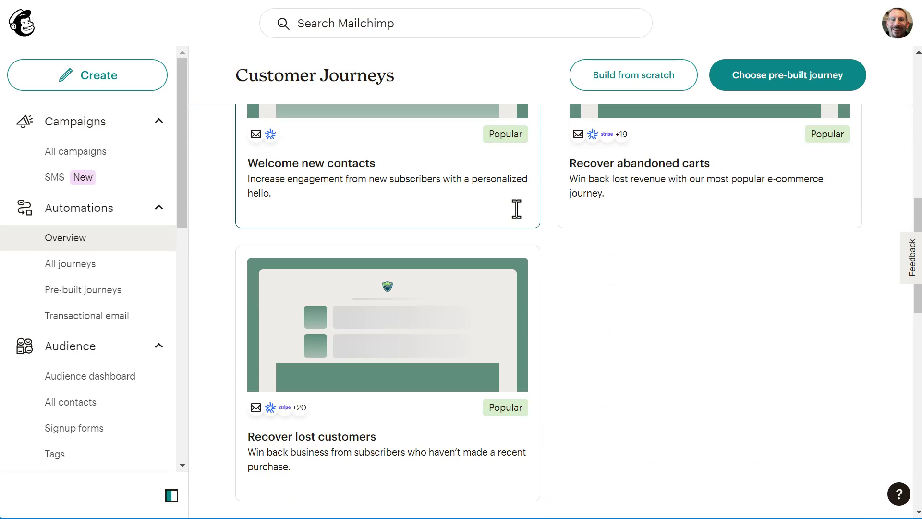
scroll(519, 218, "down", 3)
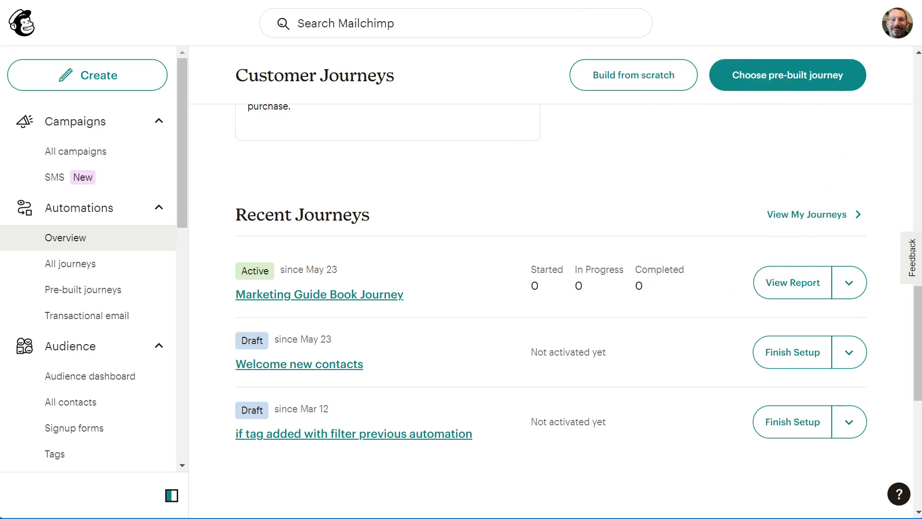
Step: Switch to the guidebook landing page and subscribe through its signup form with the subscriber's first name, email address and favorite color
left_click(641, 1)
scroll(544, 221, "up", 5)
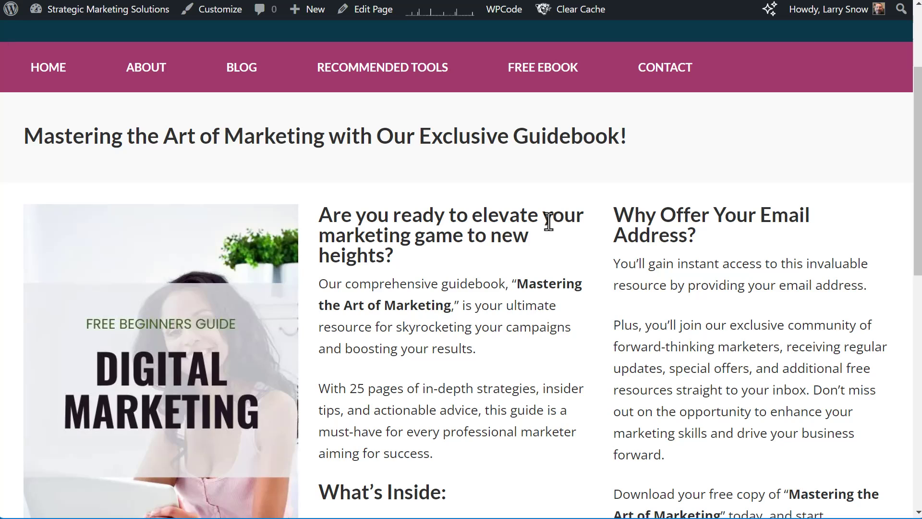
scroll(549, 221, "down", 2)
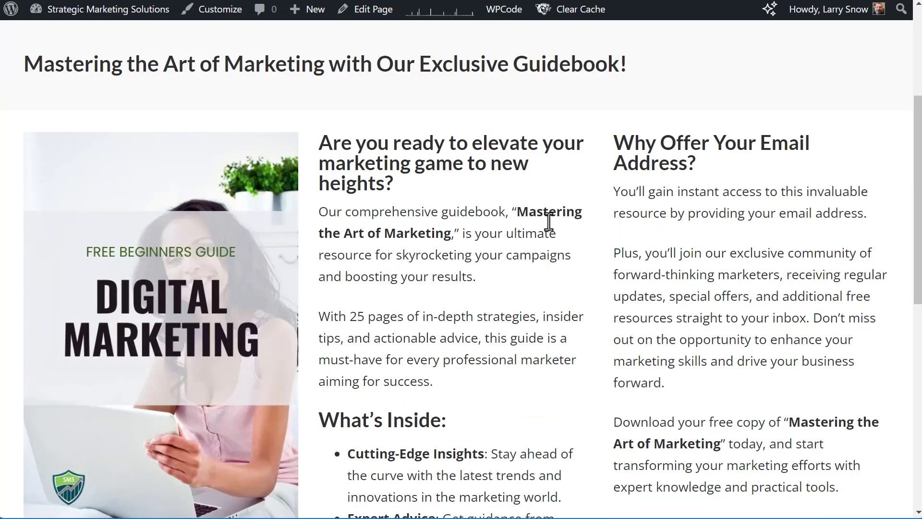
scroll(548, 221, "down", 10)
left_click(728, 263)
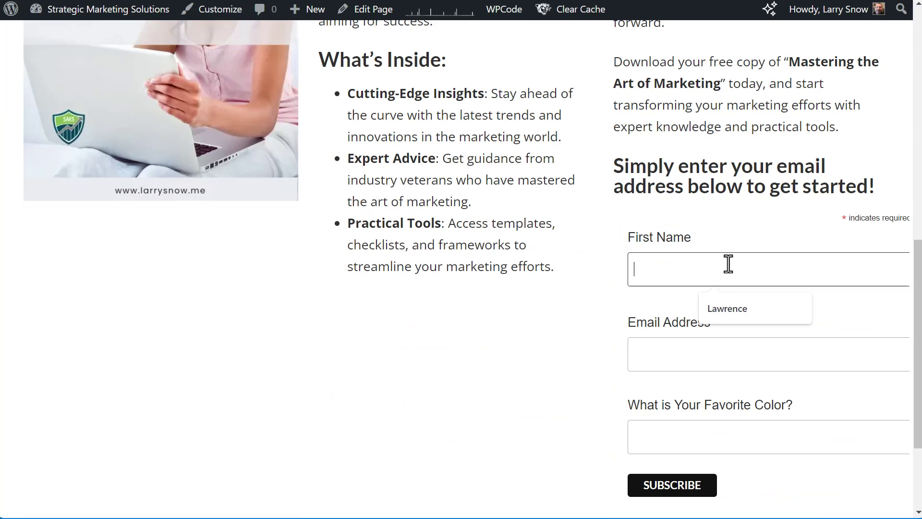
left_click(734, 314)
left_click(675, 361)
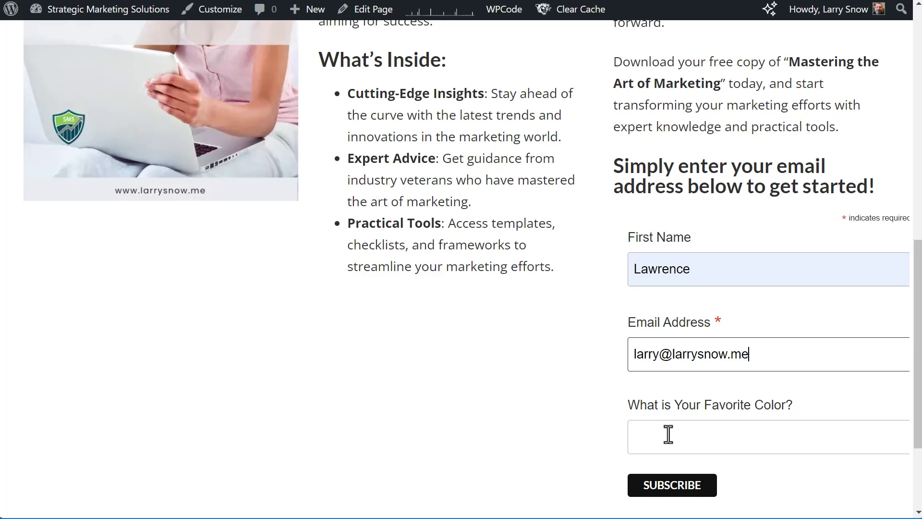
left_click(668, 435)
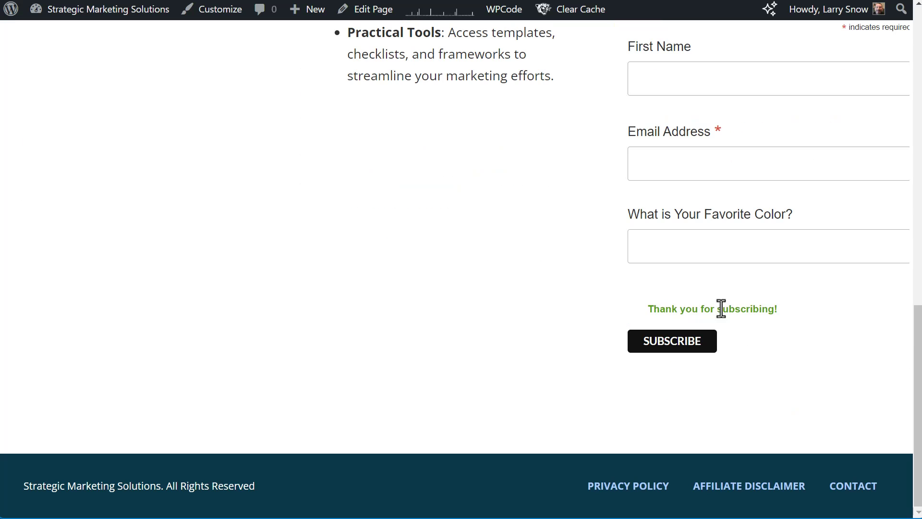
Step: Switch to the Gmail inbox, open the unread FREE Marketing Success Guide email and check its personalized first-name greeting
scroll(781, 317, "up", 2)
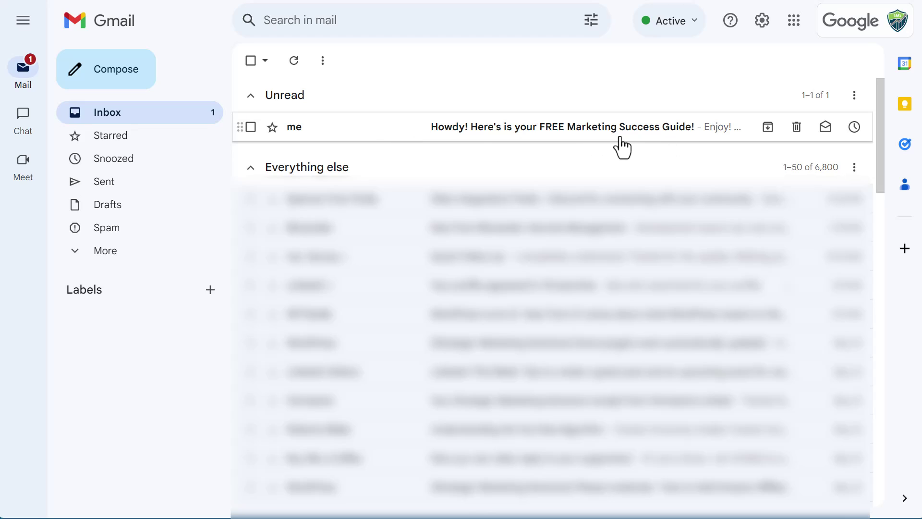
left_click(450, 130)
scroll(330, 190, "down", 3)
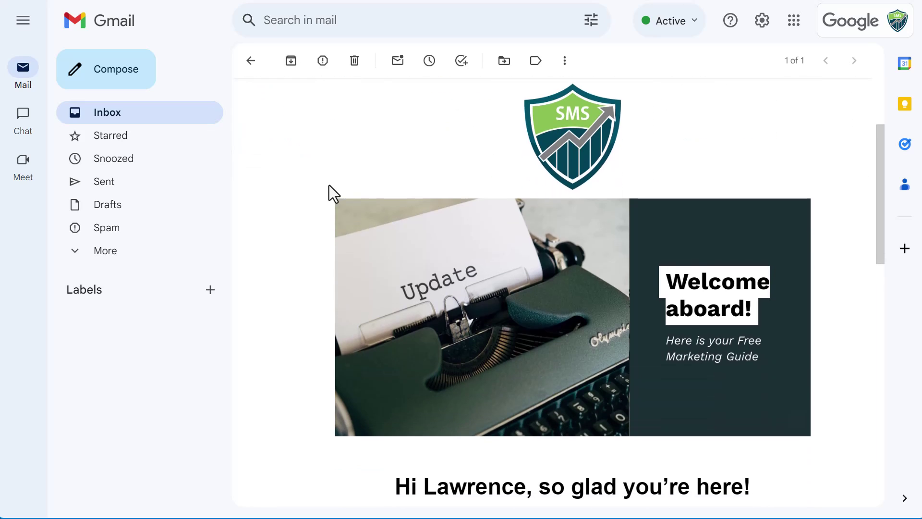
scroll(504, 240, "down", 2)
scroll(454, 242, "down", 2)
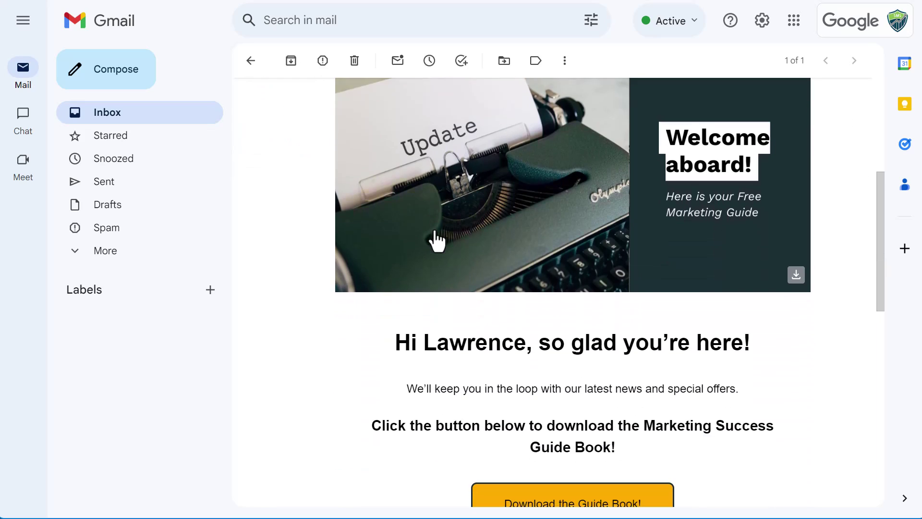
scroll(486, 338, "up", 1)
left_click_drag(523, 344, 421, 342)
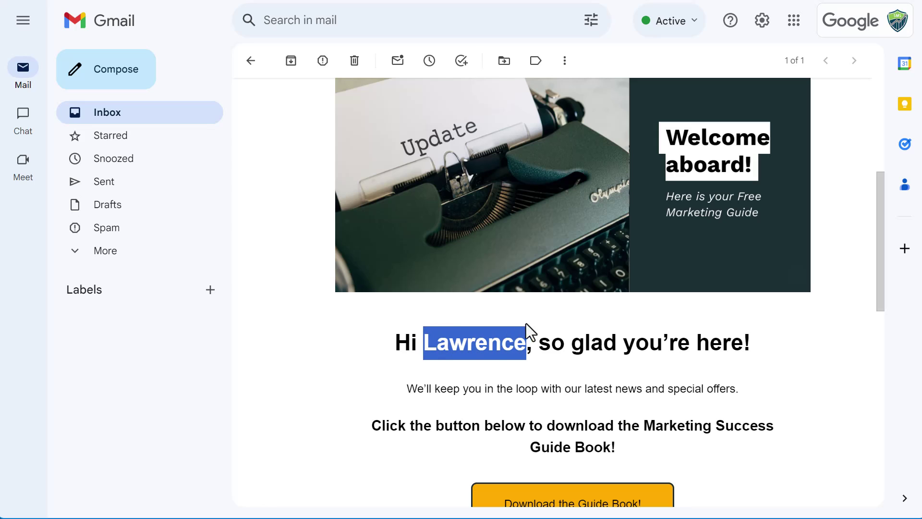
scroll(481, 324, "down", 2)
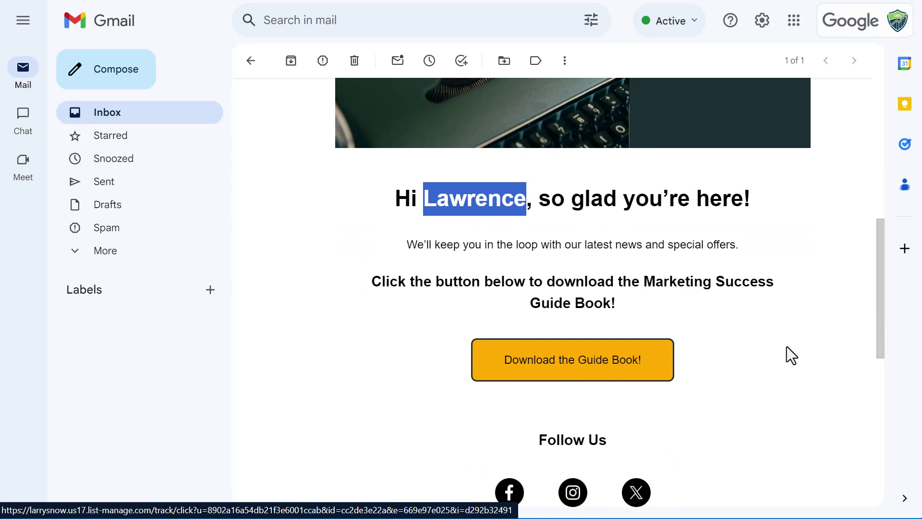
Step: Open the guide book PDF through the email's Download the Guide Book! link and look through all its pages
left_click(589, 366)
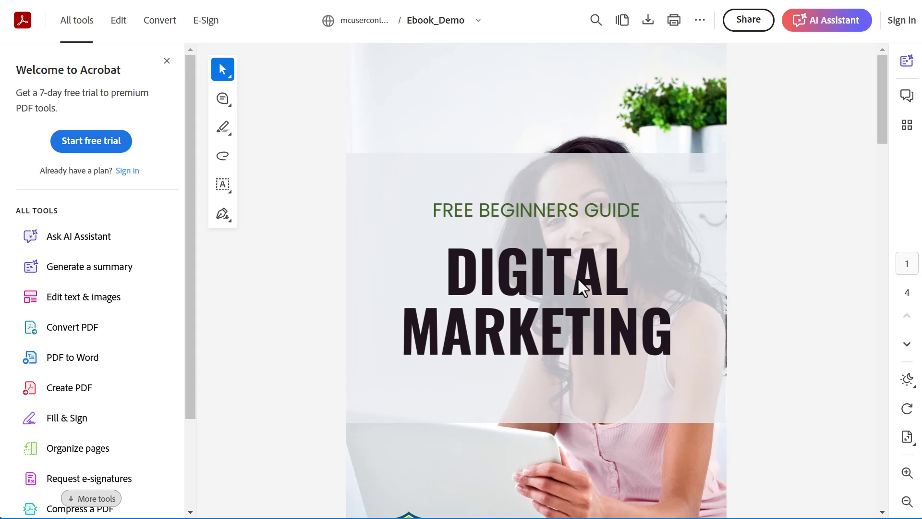
scroll(578, 278, "down", 10)
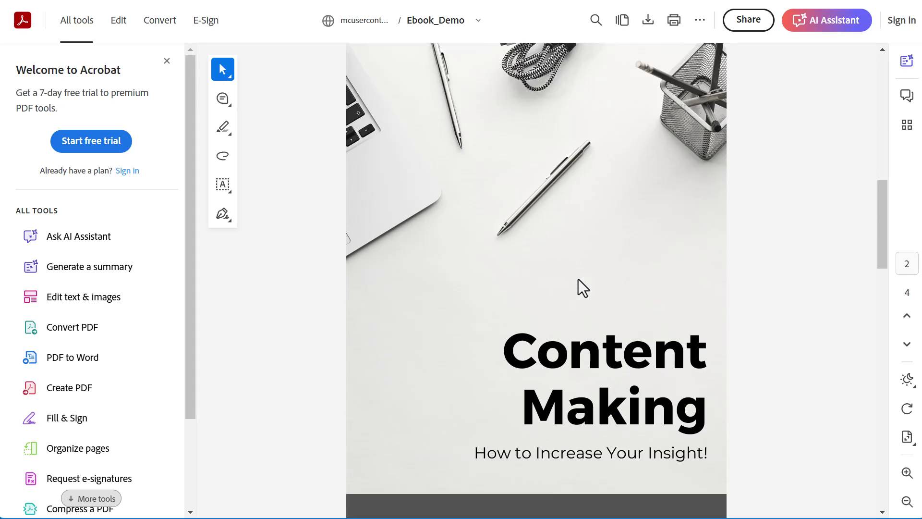
scroll(578, 279, "down", 20)
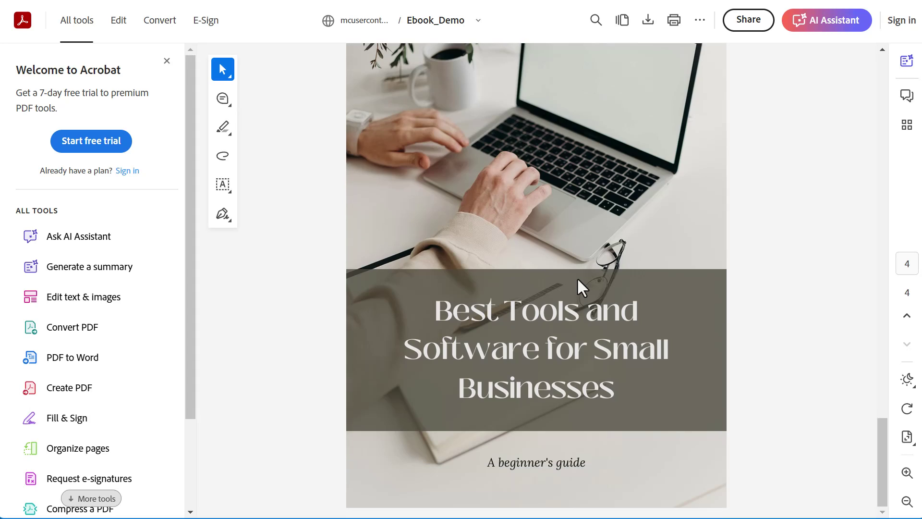
scroll(577, 273, "up", 20)
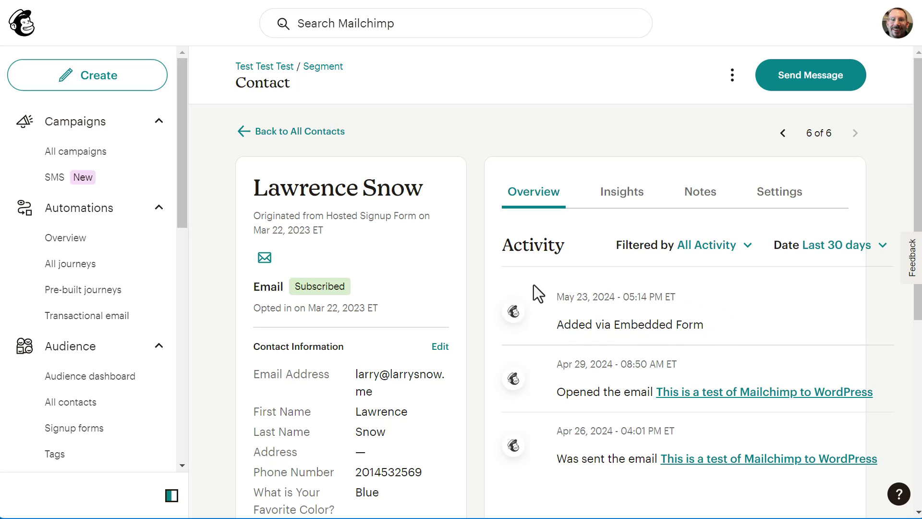
Step: Switch to the subscriber's contact profile in Mailchimp and check the favorite color answer and the assigned tags
scroll(469, 289, "down", 2)
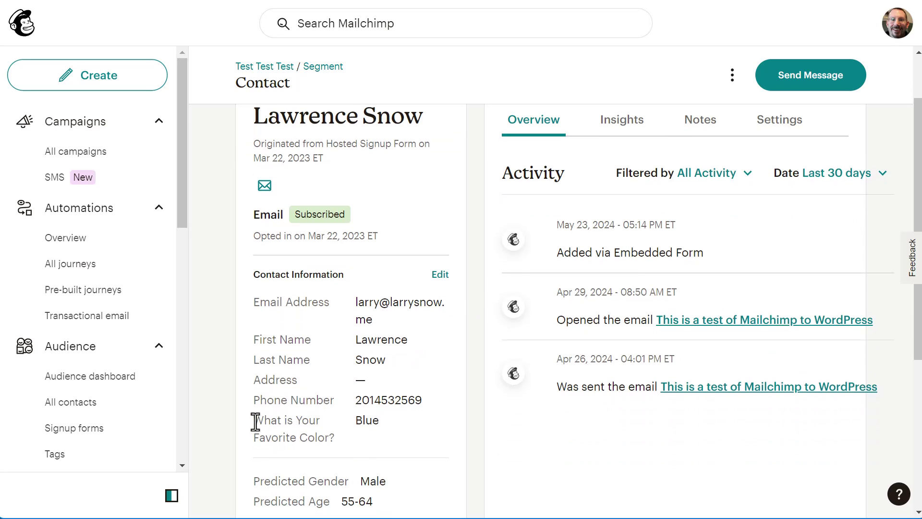
left_click_drag(255, 421, 381, 425)
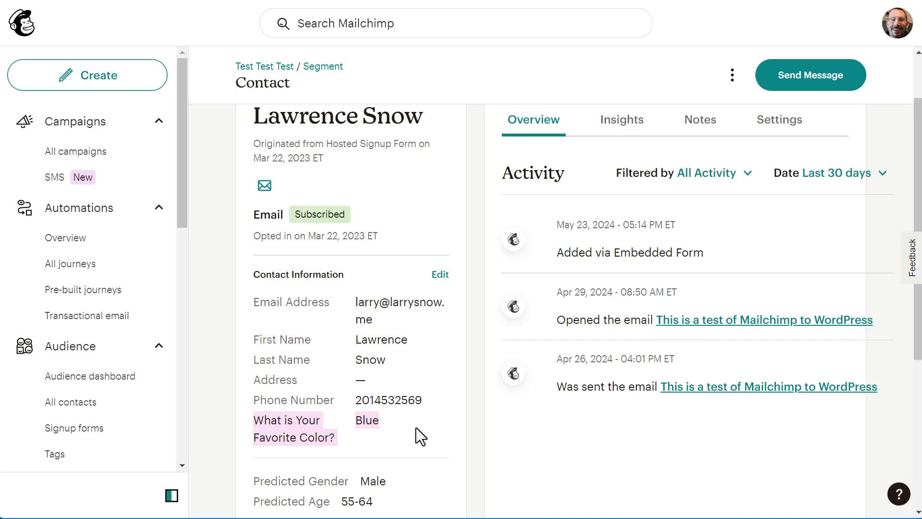
scroll(474, 399, "down", 2)
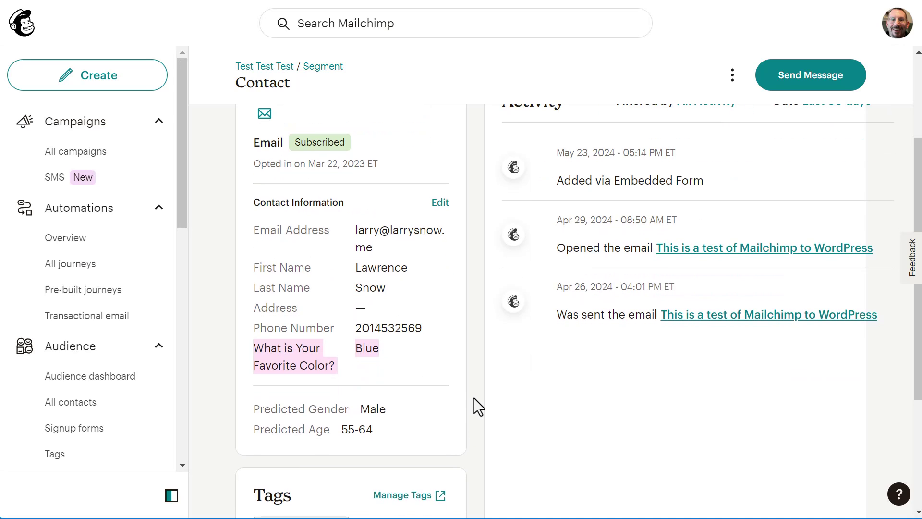
scroll(475, 399, "down", 5)
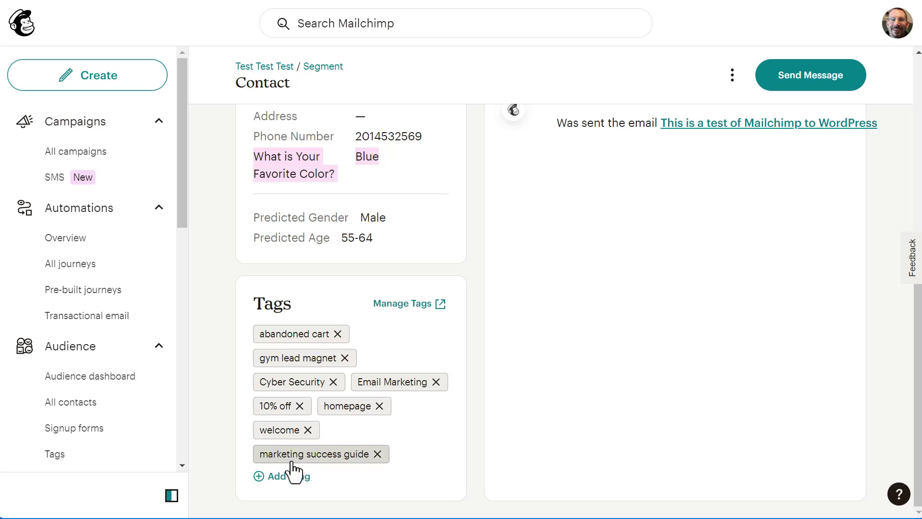